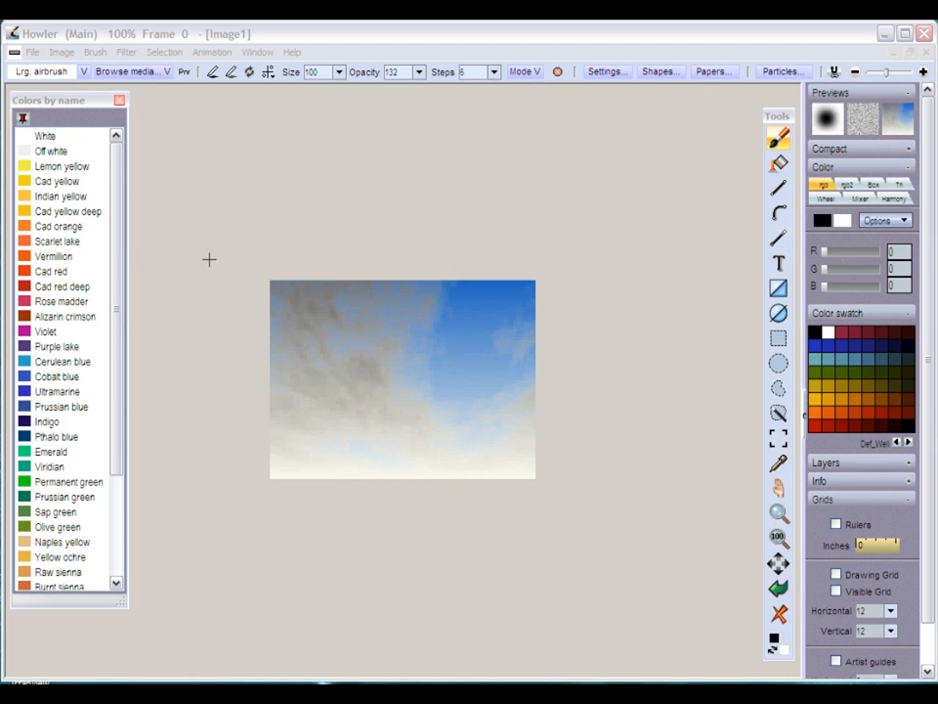
Step: Show the animation controls and place them below the sky image
{"action": "left_click", "coordinate": [212, 52]}
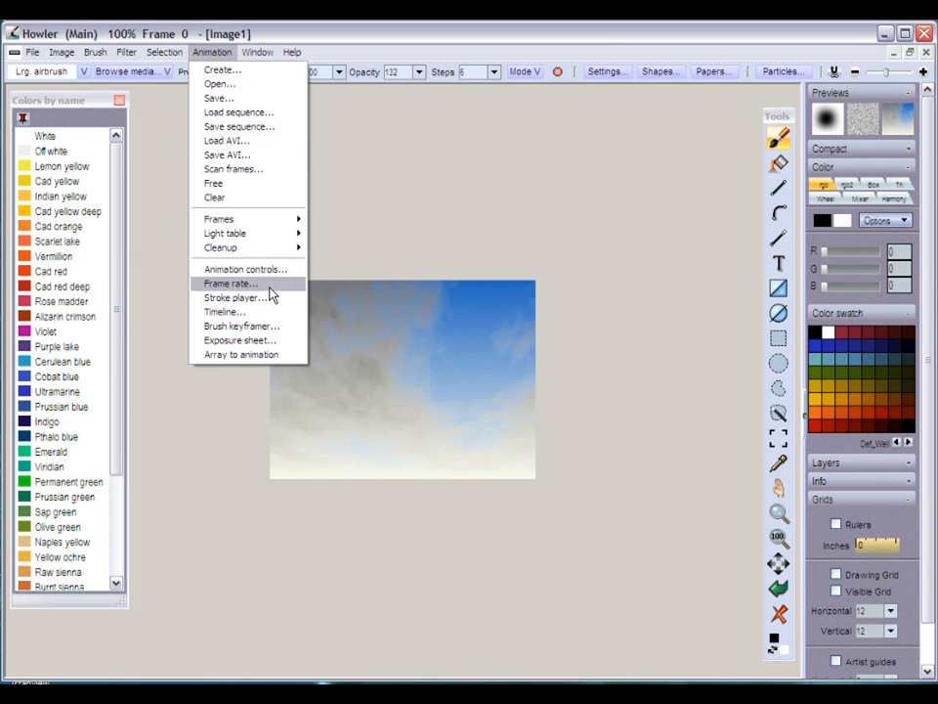
{"action": "left_click", "coordinate": [245, 274]}
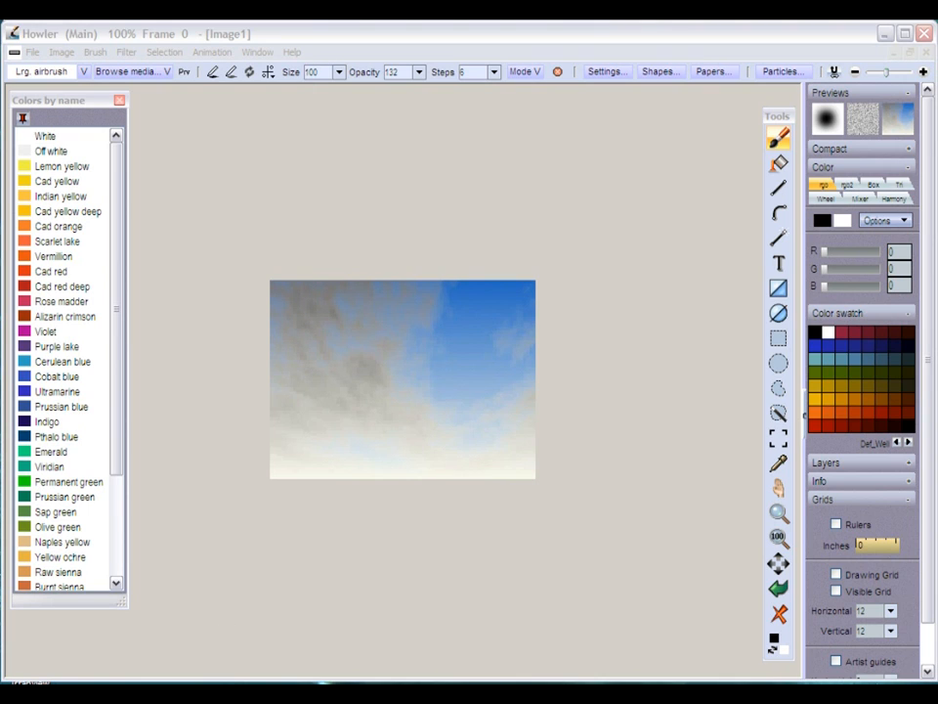
{"action": "left_click_drag", "start_coordinate": [515, 641], "coordinate": [488, 614]}
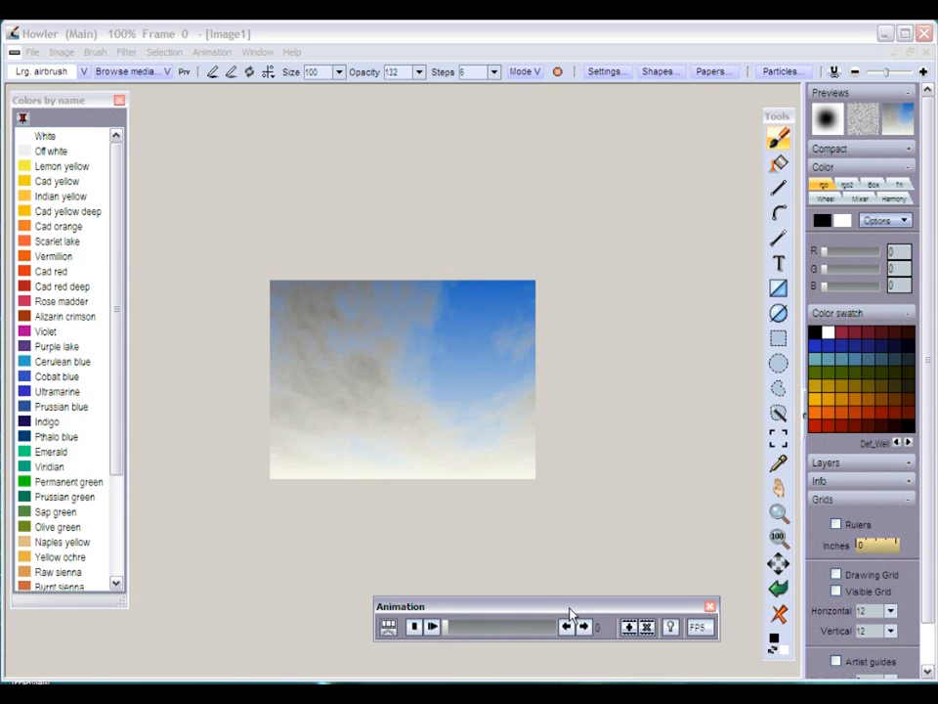
{"action": "left_click_drag", "start_coordinate": [465, 603], "coordinate": [393, 543]}
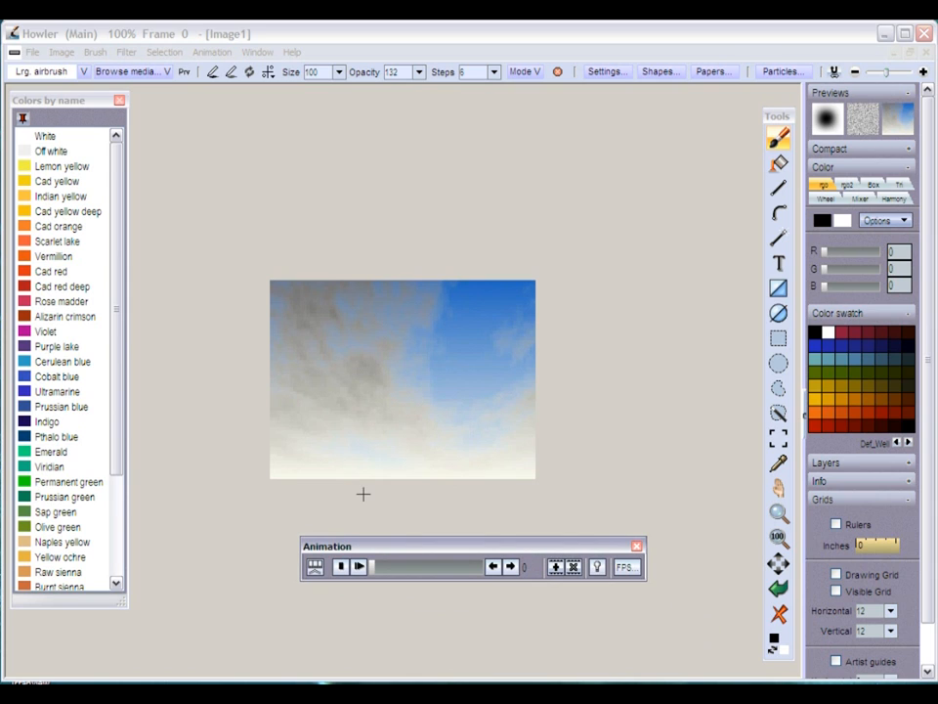
{"action": "left_click", "coordinate": [476, 50]}
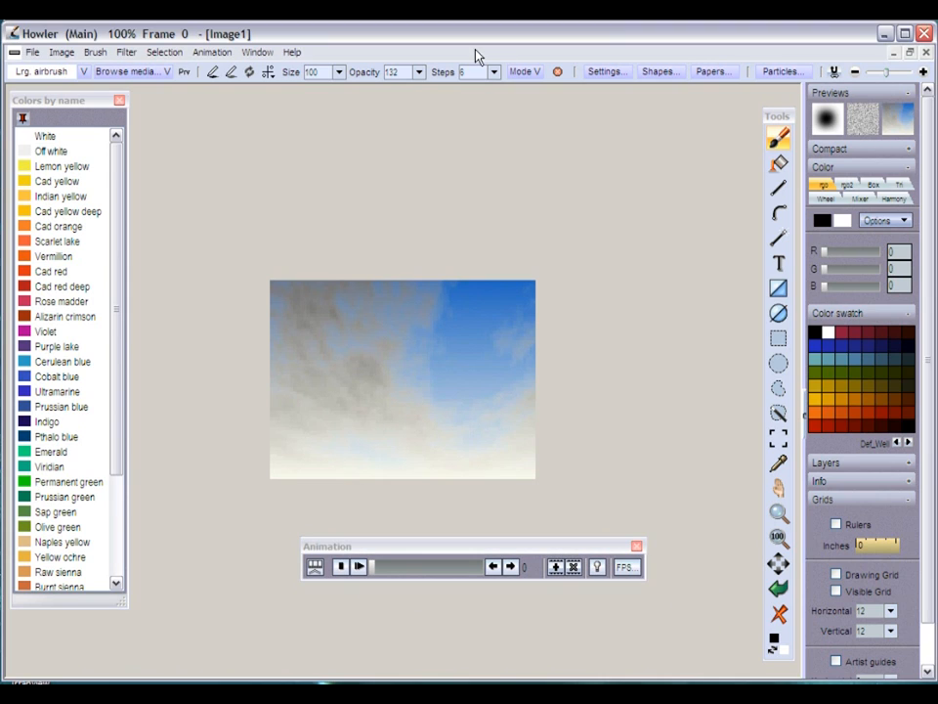
Step: Play the loaded sky animation at 100% zoom with the image moved clear of the animation controls
{"action": "mouse_move", "coordinate": [779, 513]}
{"action": "left_mouse_down"}
{"action": "mouse_move", "coordinate": [561, 445]}
{"action": "mouse_move", "coordinate": [657, 444]}
{"action": "mouse_move", "coordinate": [582, 453]}
{"action": "left_mouse_up"}
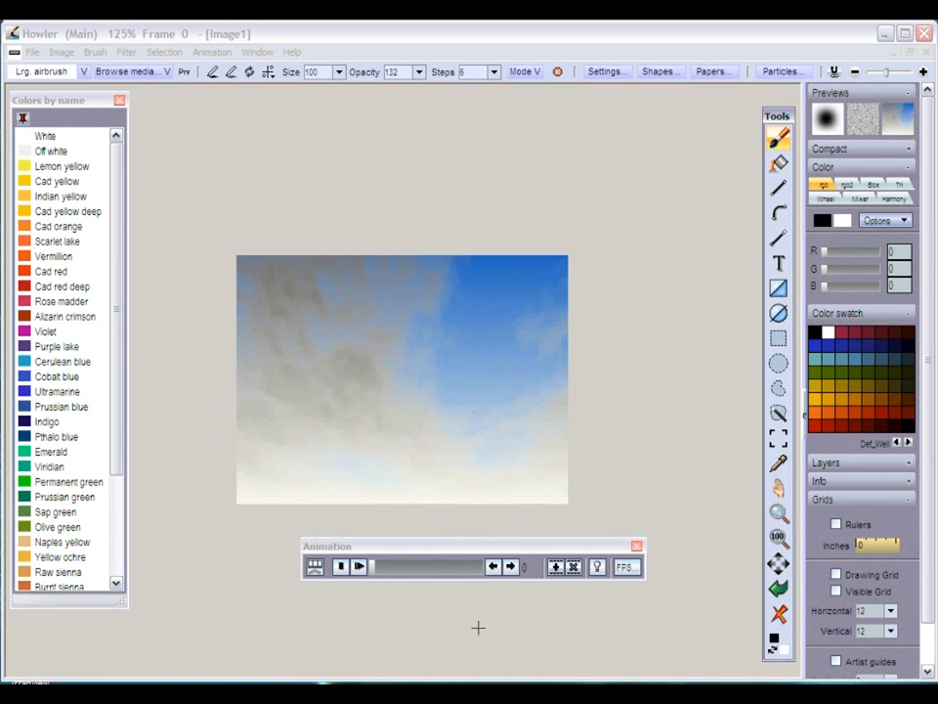
{"action": "left_click", "coordinate": [780, 542]}
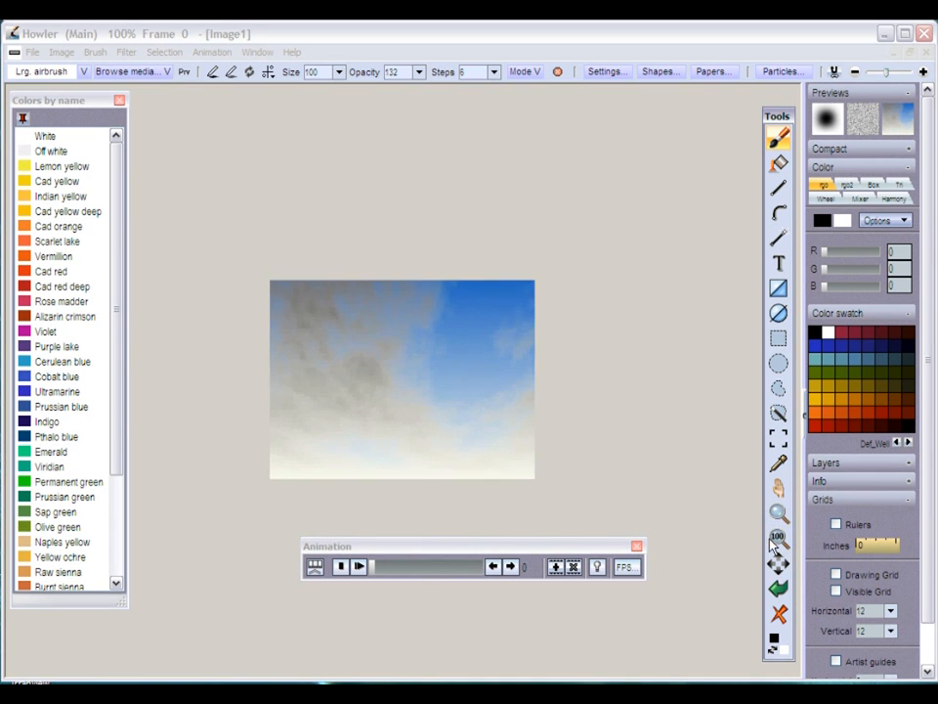
{"action": "left_click_drag", "start_coordinate": [611, 444], "coordinate": [654, 313]}
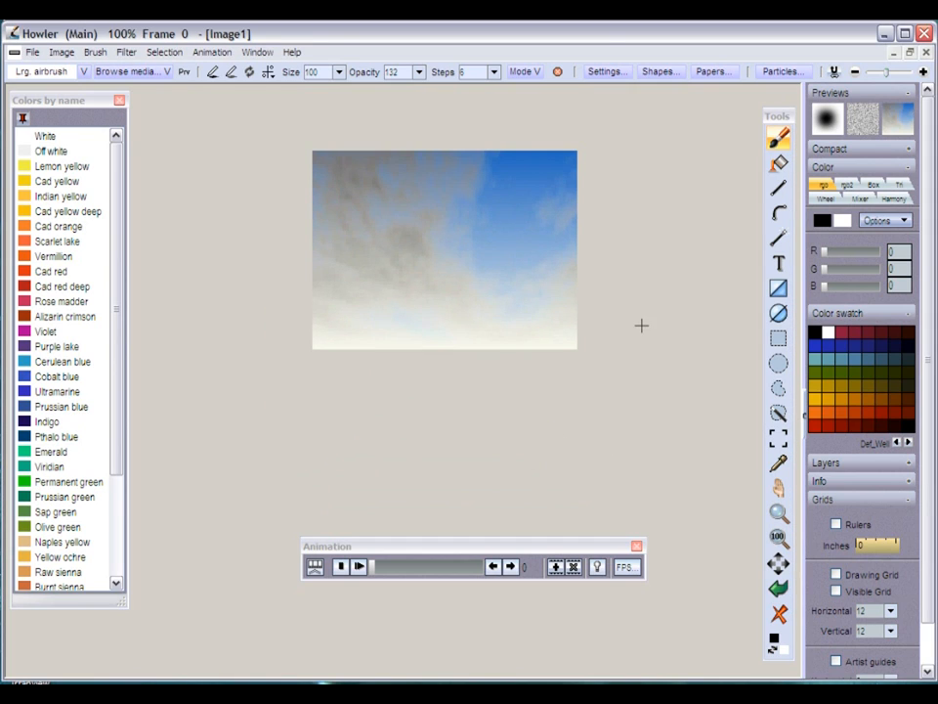
{"action": "left_click_drag", "start_coordinate": [647, 398], "coordinate": [617, 401]}
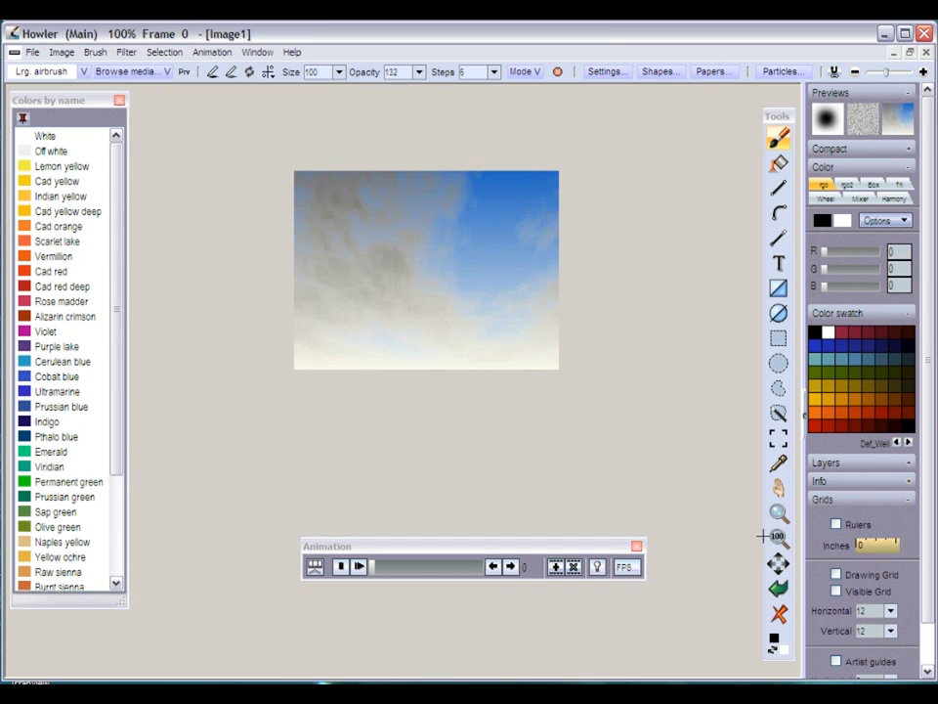
{"action": "left_click", "coordinate": [779, 487]}
{"action": "left_click_drag", "start_coordinate": [548, 458], "coordinate": [385, 384]}
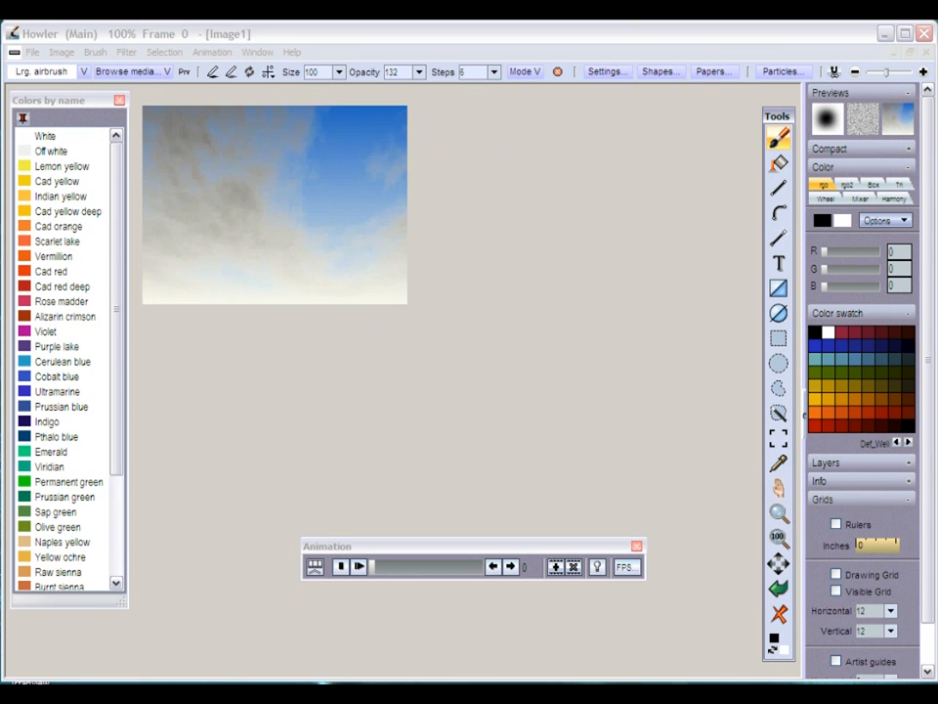
{"action": "left_click", "coordinate": [359, 567]}
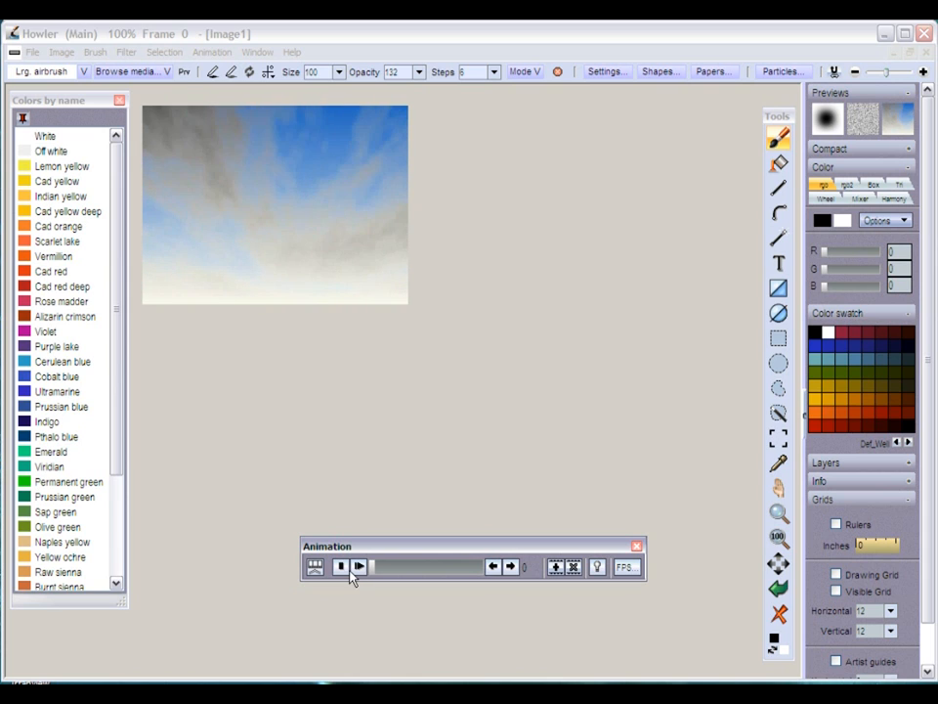
Step: Load the AVI skyandsunlooping2-256.avi from the animsky folder, browsing the files as thumbnails, and play the animation
{"action": "left_click", "coordinate": [212, 51]}
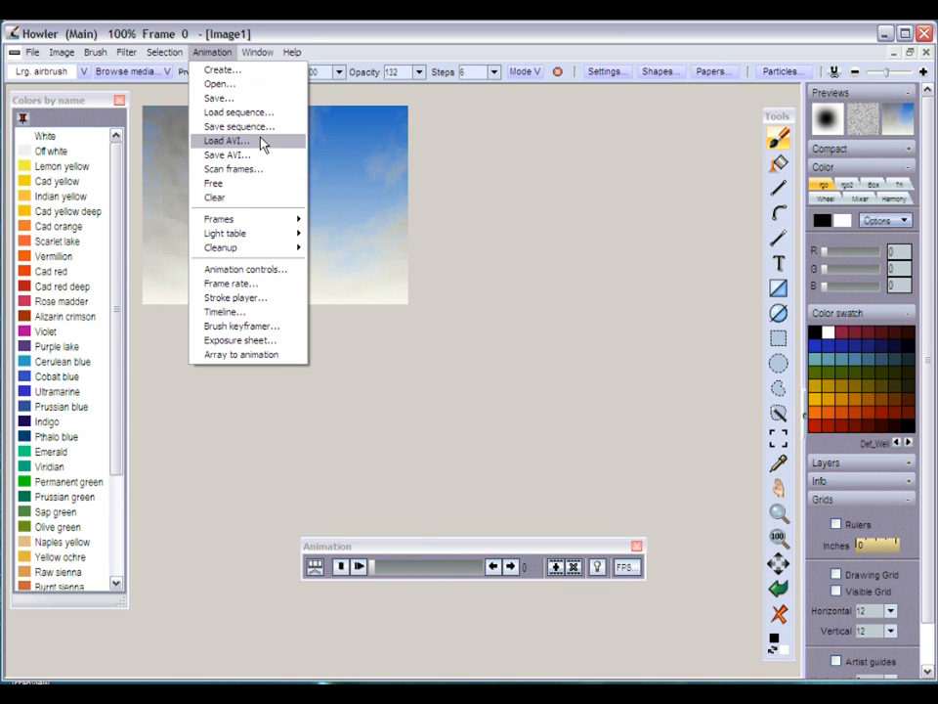
{"action": "left_click", "coordinate": [266, 142]}
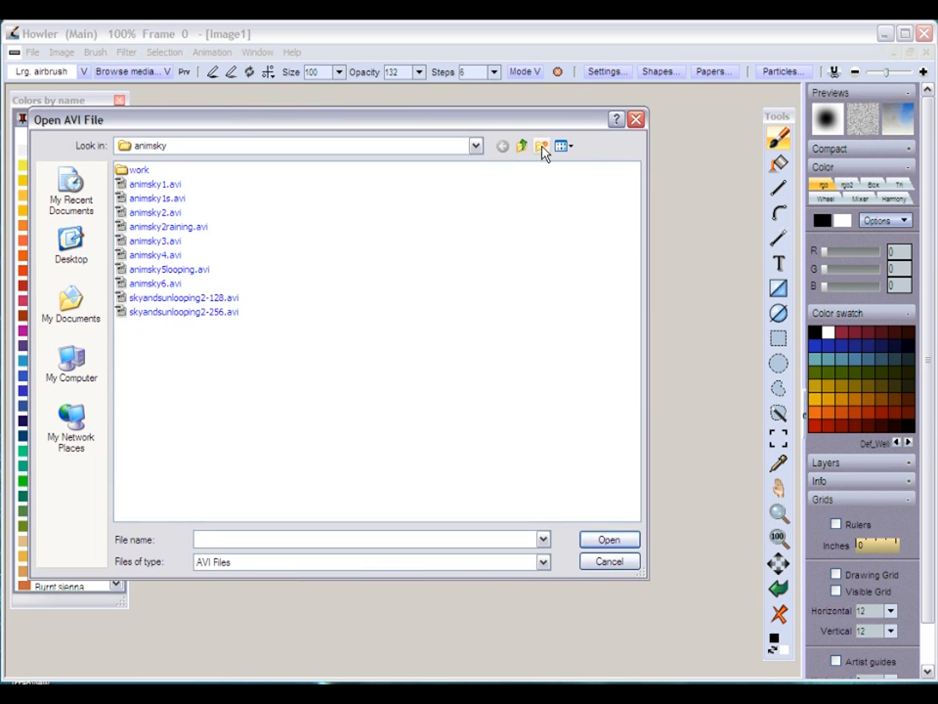
{"action": "left_click", "coordinate": [563, 145]}
{"action": "left_click", "coordinate": [587, 164]}
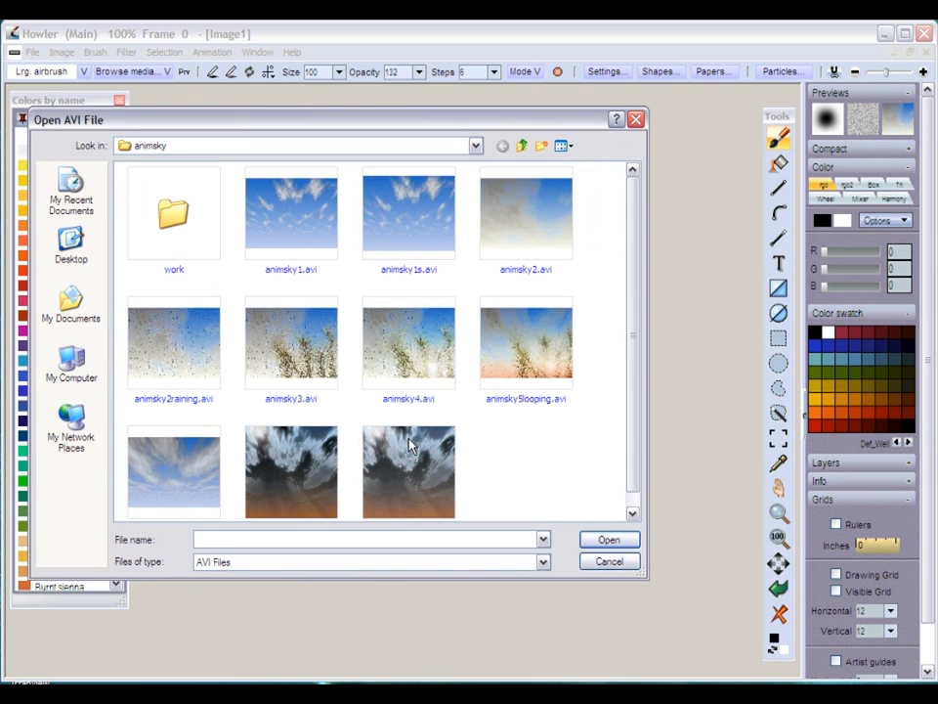
{"action": "left_click", "coordinate": [433, 352]}
{"action": "left_click", "coordinate": [507, 361]}
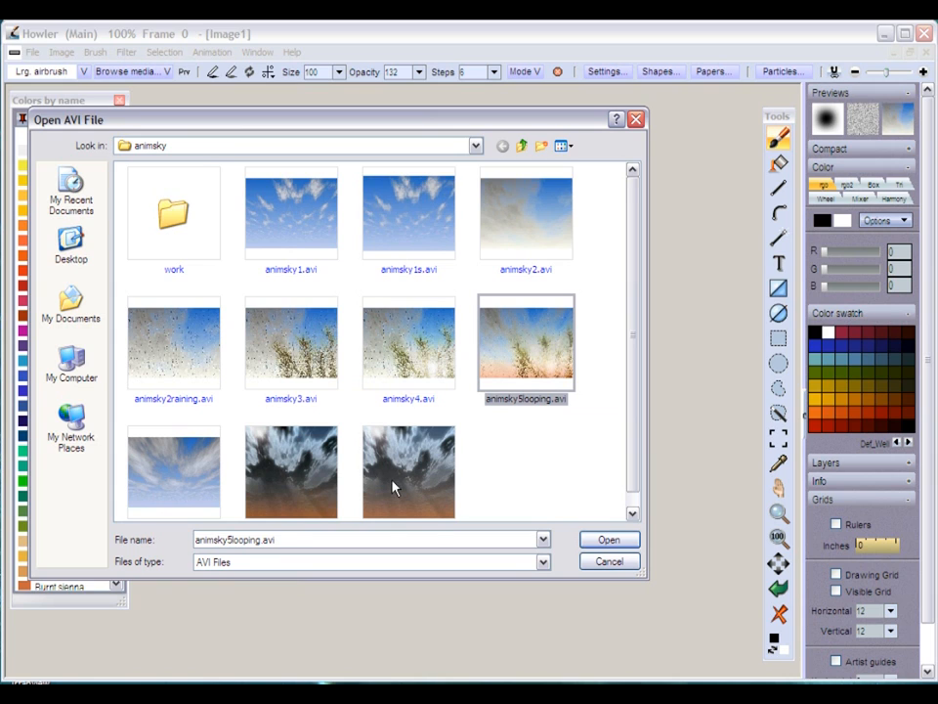
{"action": "left_click", "coordinate": [435, 445]}
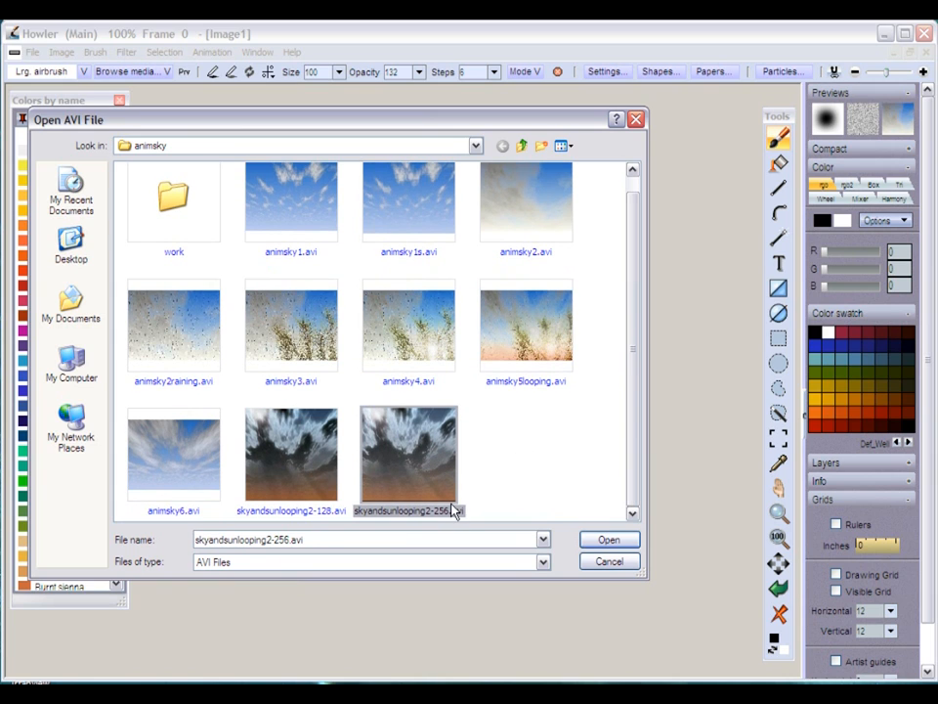
{"action": "left_click", "coordinate": [610, 540]}
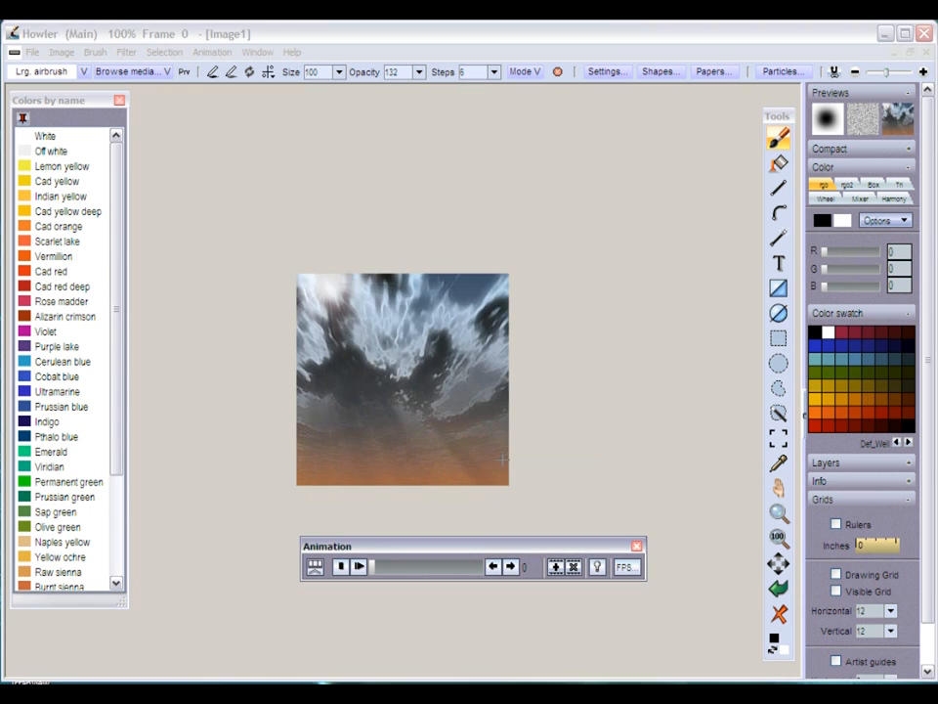
{"action": "left_click_drag", "start_coordinate": [576, 408], "coordinate": [473, 271]}
{"action": "left_click", "coordinate": [359, 566]}
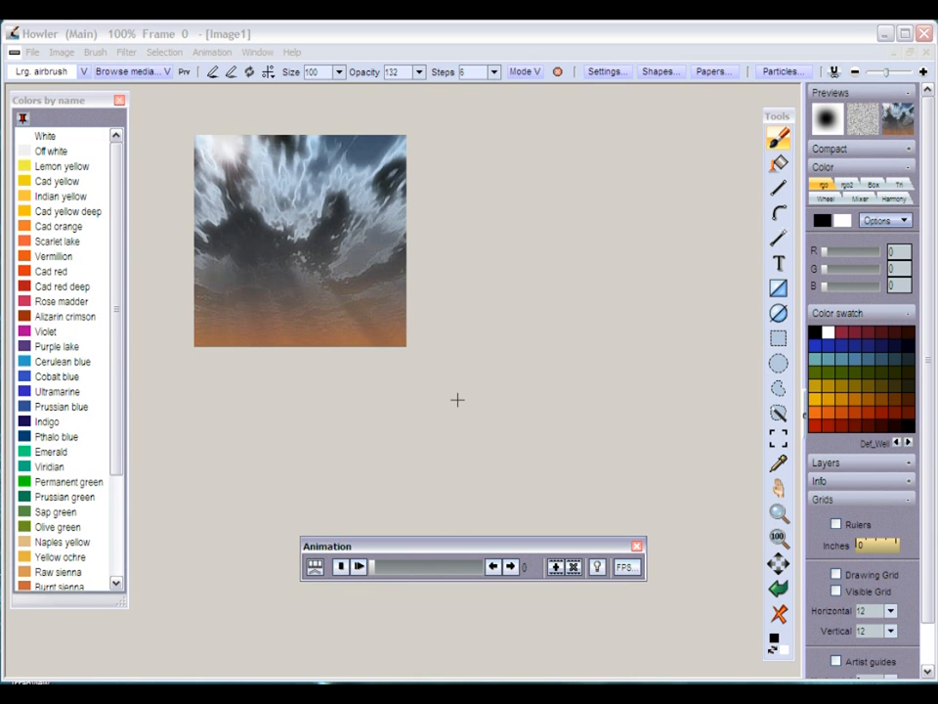
Step: Switch to Firefox to view the Project Dogwaffle home page's product version list, and return to Howler
{"action": "key", "text": "alt+Tab"}
{"action": "key", "text": "alt+Tab"}
{"action": "key", "text": "alt+Tab"}
{"action": "key", "text": "alt+Tab"}
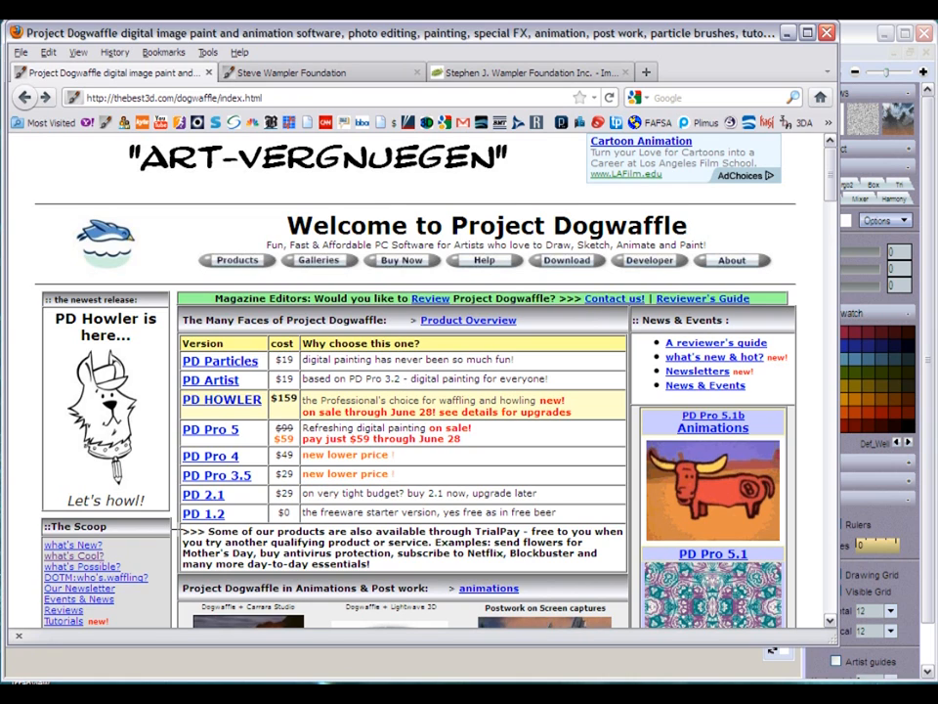
{"action": "scroll", "coordinate": [181, 508], "scroll_direction": "down", "scroll_amount": 1}
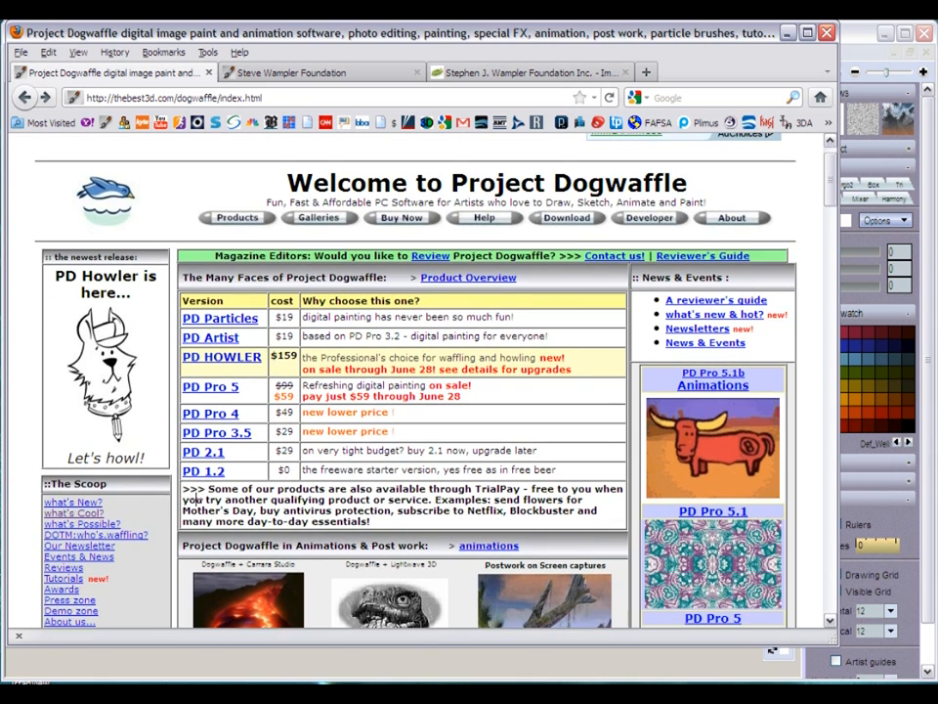
{"action": "key", "text": "alt+Tab"}
{"action": "key", "text": "alt+Tab"}
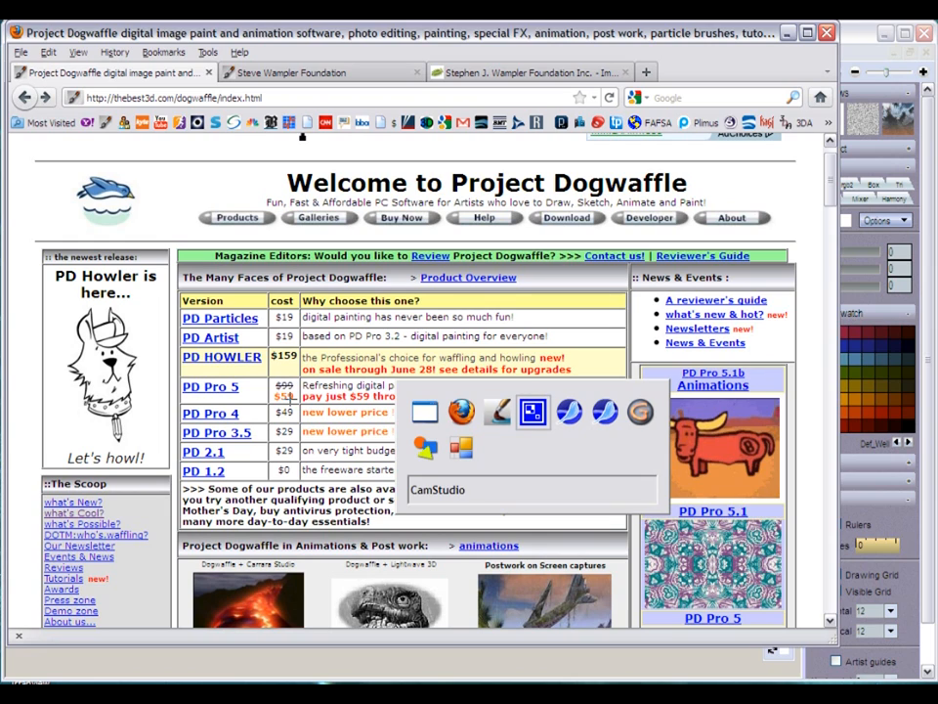
{"action": "key", "text": "alt+Tab"}
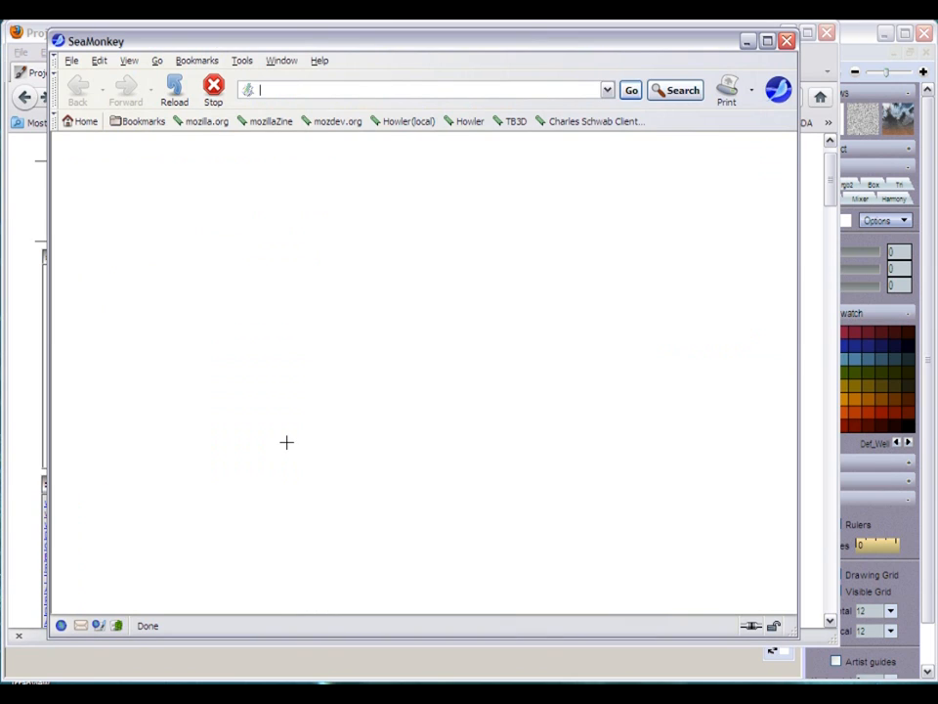
{"action": "key", "text": "alt+Tab"}
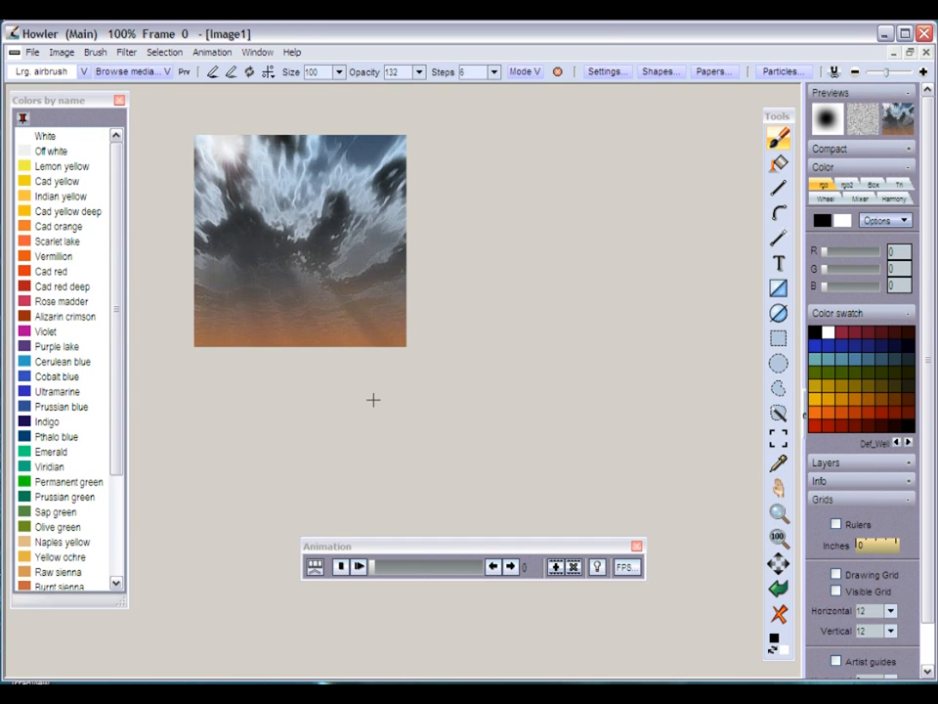
Step: Switch to the SeaMonkey window with the Steve Wampler Foundation fan page and load thebest3d.com/stevewampler in it
{"action": "key", "text": "alt+Tab"}
{"action": "key", "text": "alt+Tab"}
{"action": "key", "text": "alt+Tab"}
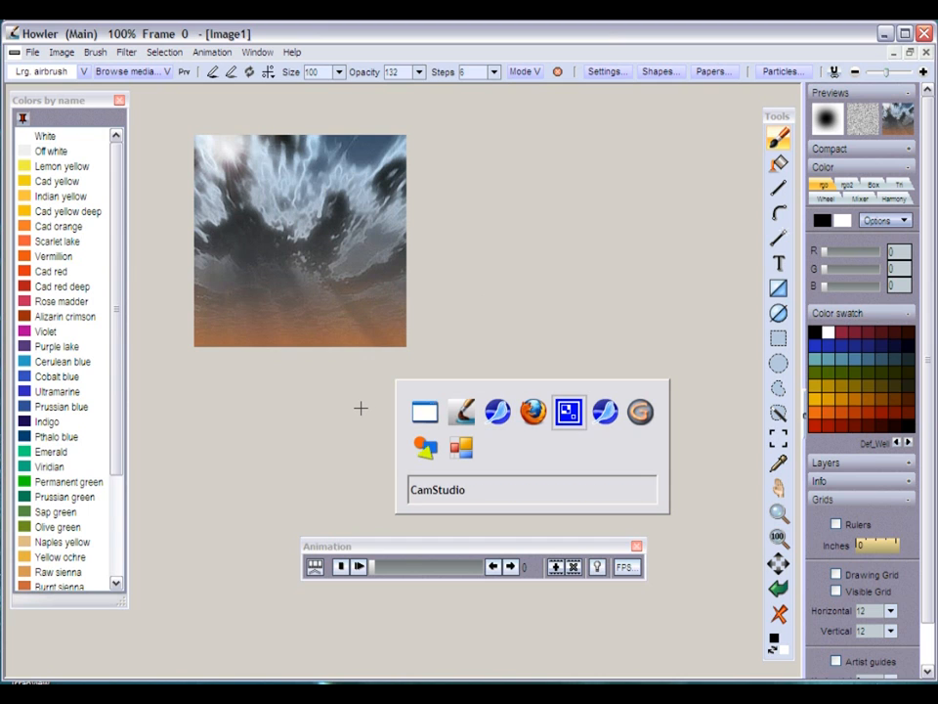
{"action": "key", "text": "alt+Tab"}
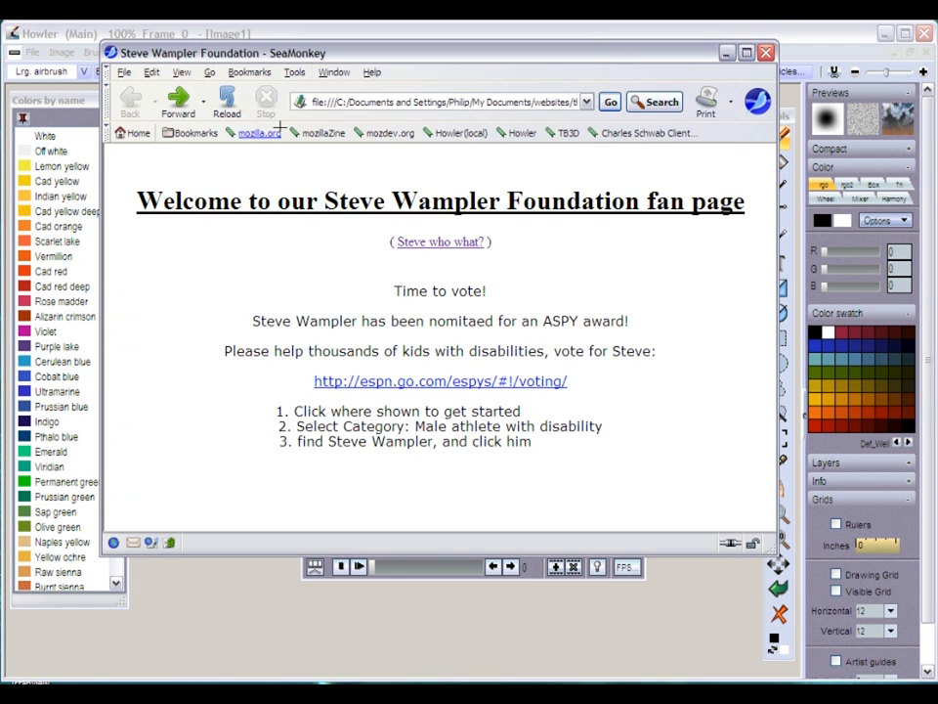
{"action": "left_click_drag", "start_coordinate": [364, 47], "coordinate": [327, 59]}
{"action": "left_click", "coordinate": [348, 114]}
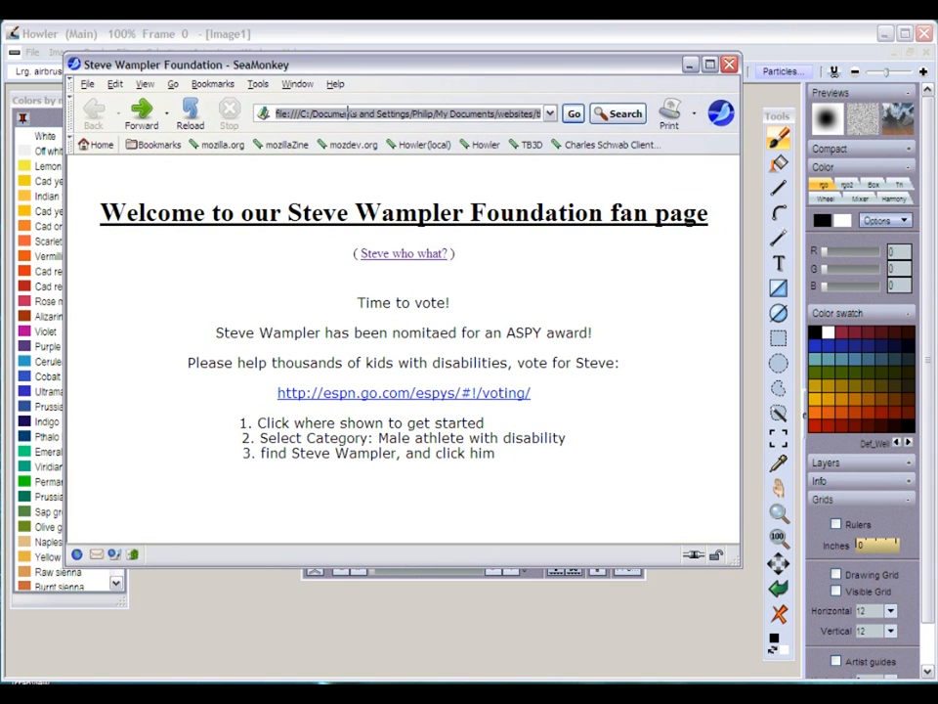
{"action": "type", "text": "theb"}
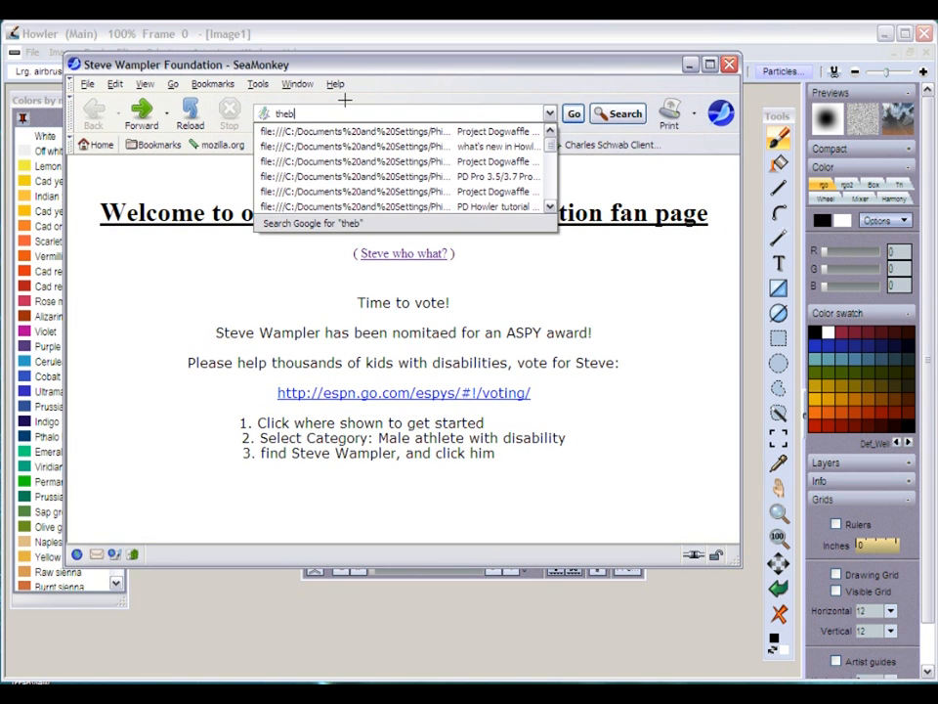
{"action": "type", "text": "est3d.com/stevewa"}
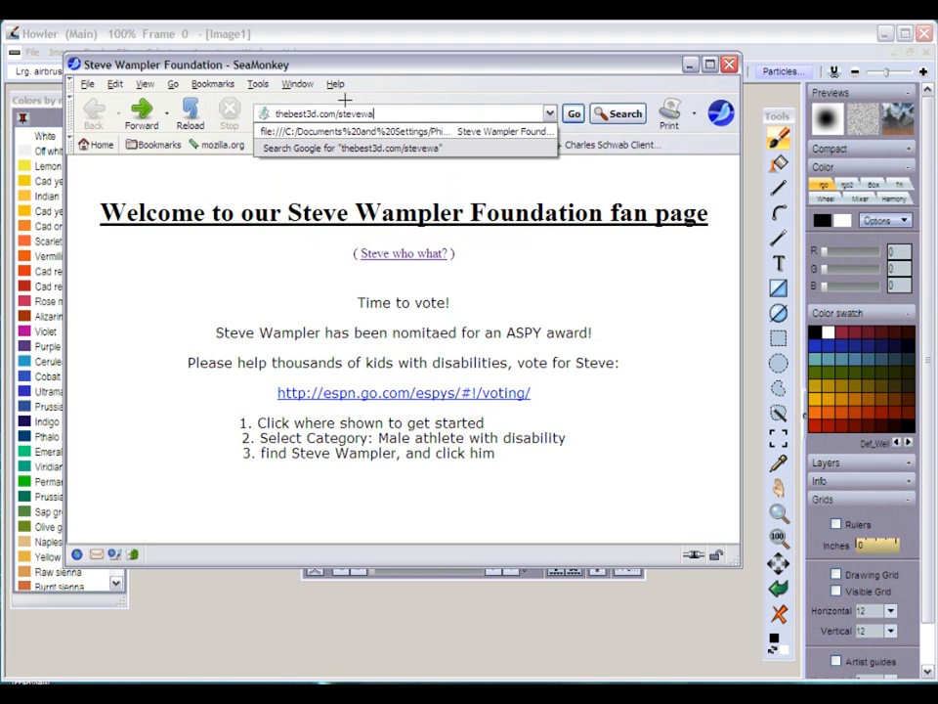
{"action": "type", "text": "mpler"}
{"action": "key", "text": "Return"}
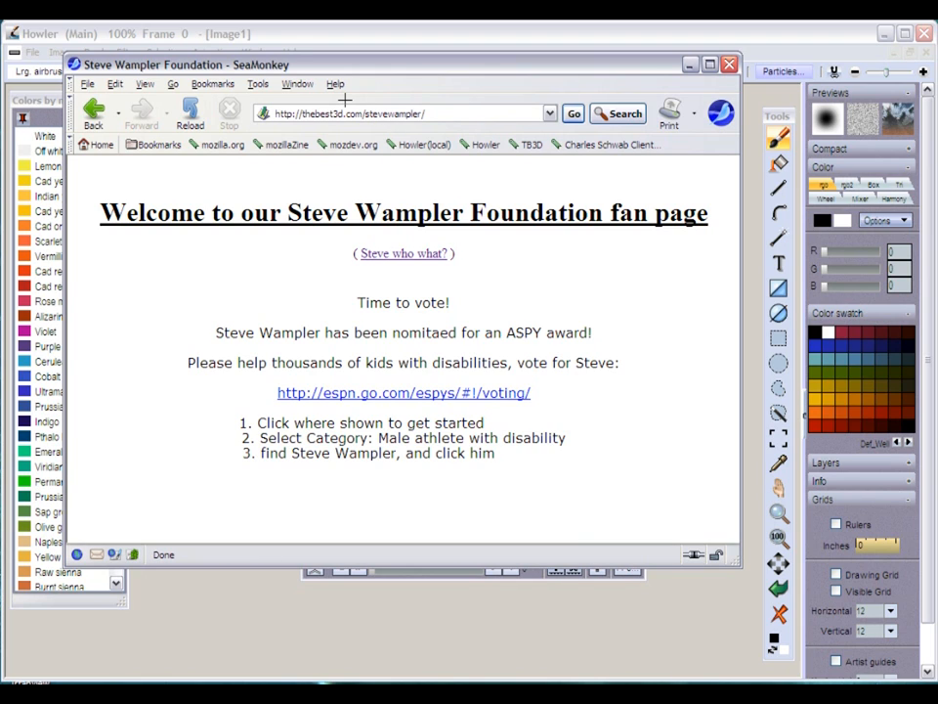
Step: View the foundation's website through the "Steve who what?" link, return to the fan page and highlight the name in its heading
{"action": "left_click", "coordinate": [404, 254]}
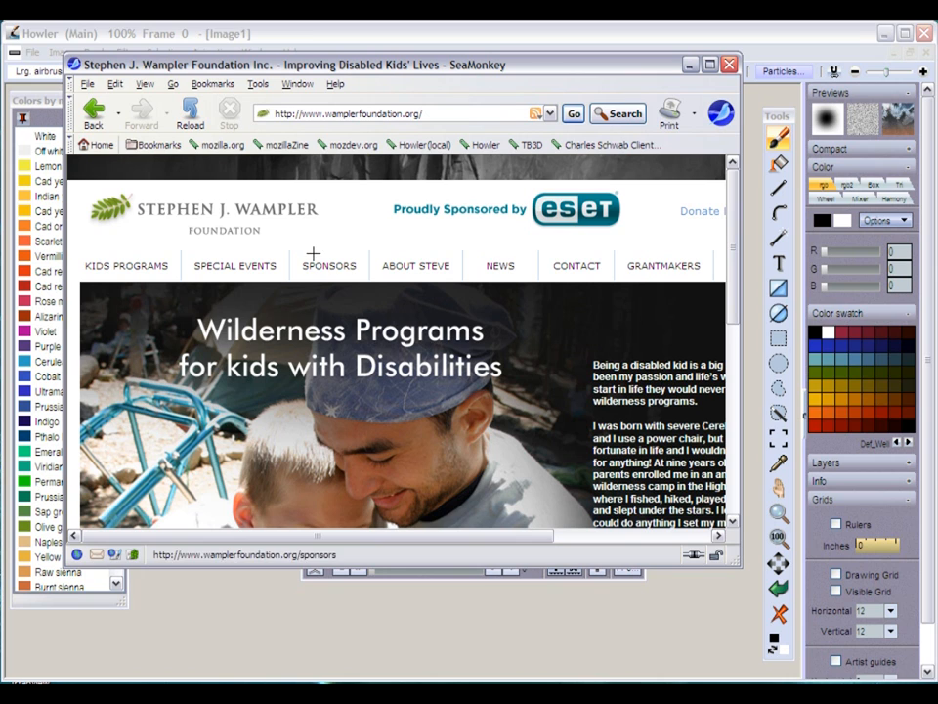
{"action": "left_click", "coordinate": [94, 109]}
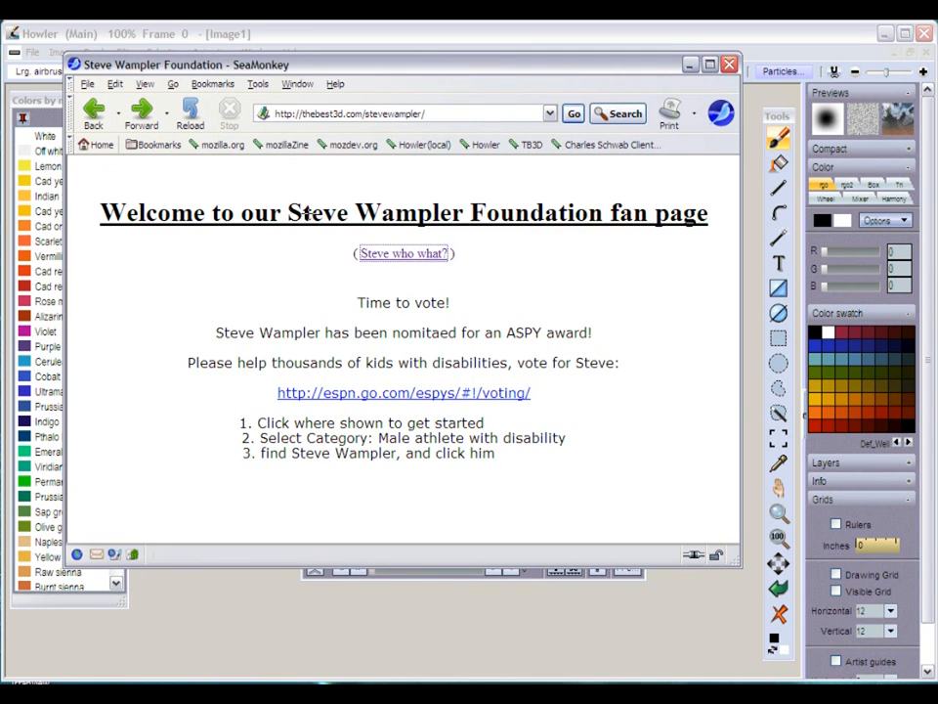
{"action": "left_click_drag", "start_coordinate": [306, 212], "coordinate": [435, 217]}
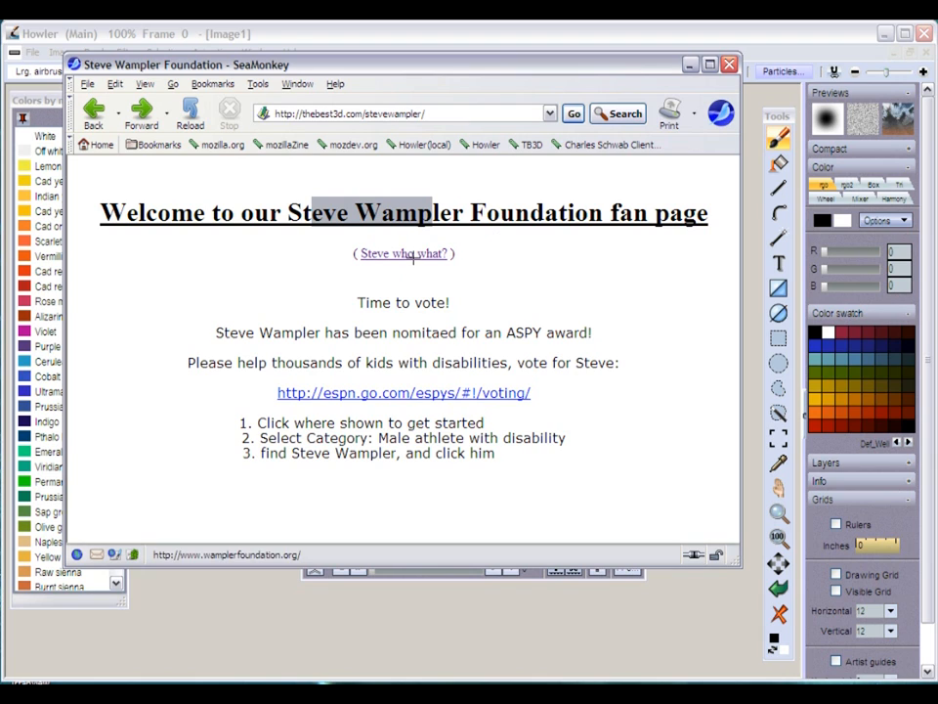
Step: Open the ESPYS voting page from the fan page's link and get started with the voting
{"action": "left_click", "coordinate": [404, 392]}
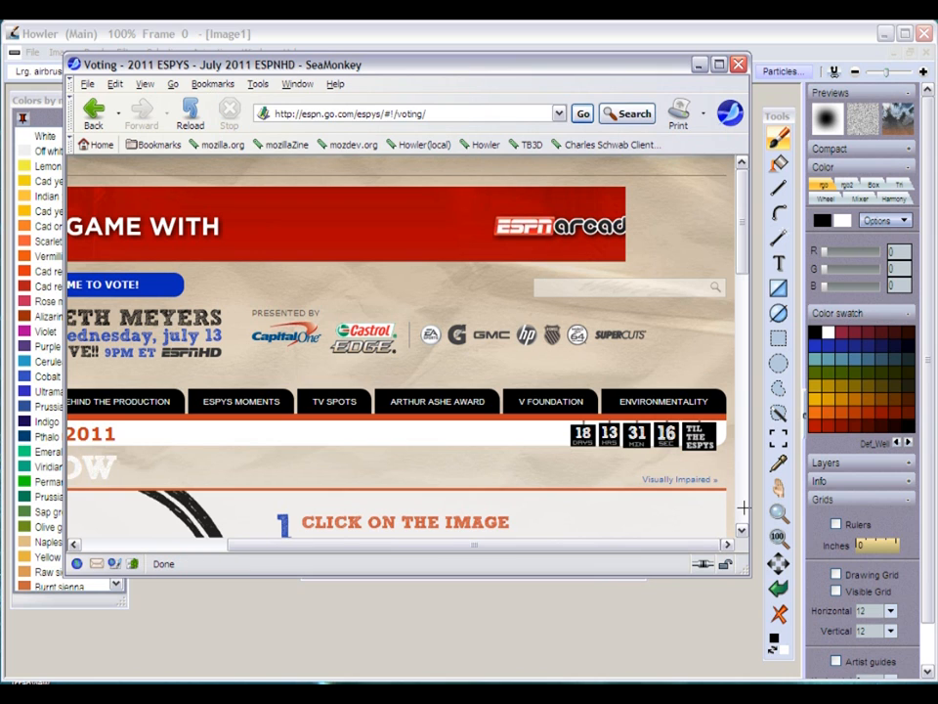
{"action": "left_click_drag", "start_coordinate": [744, 507], "coordinate": [742, 325]}
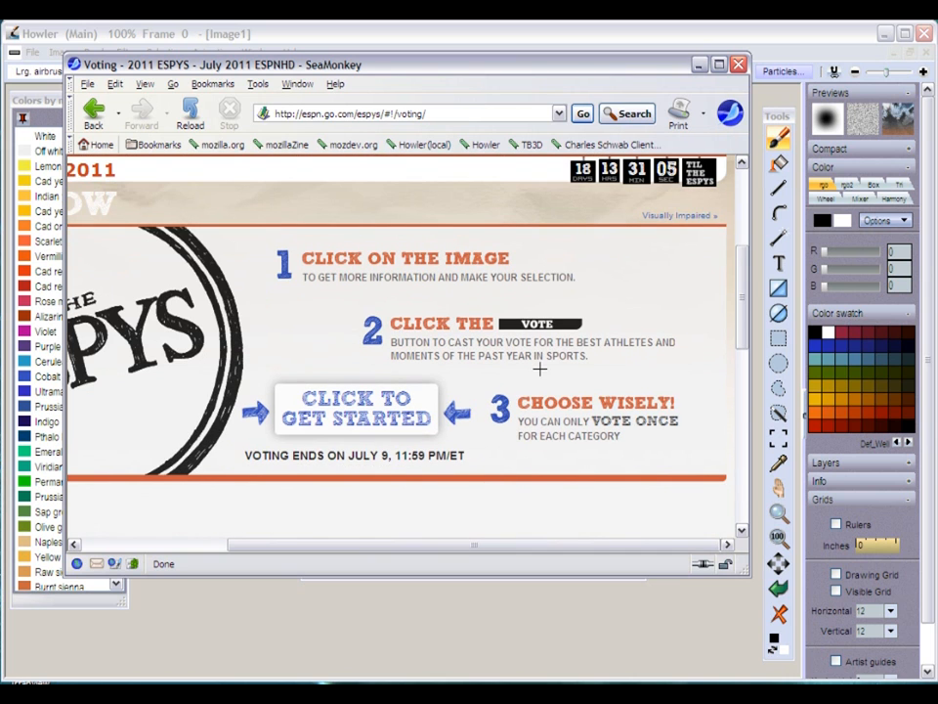
{"action": "left_click", "coordinate": [347, 407]}
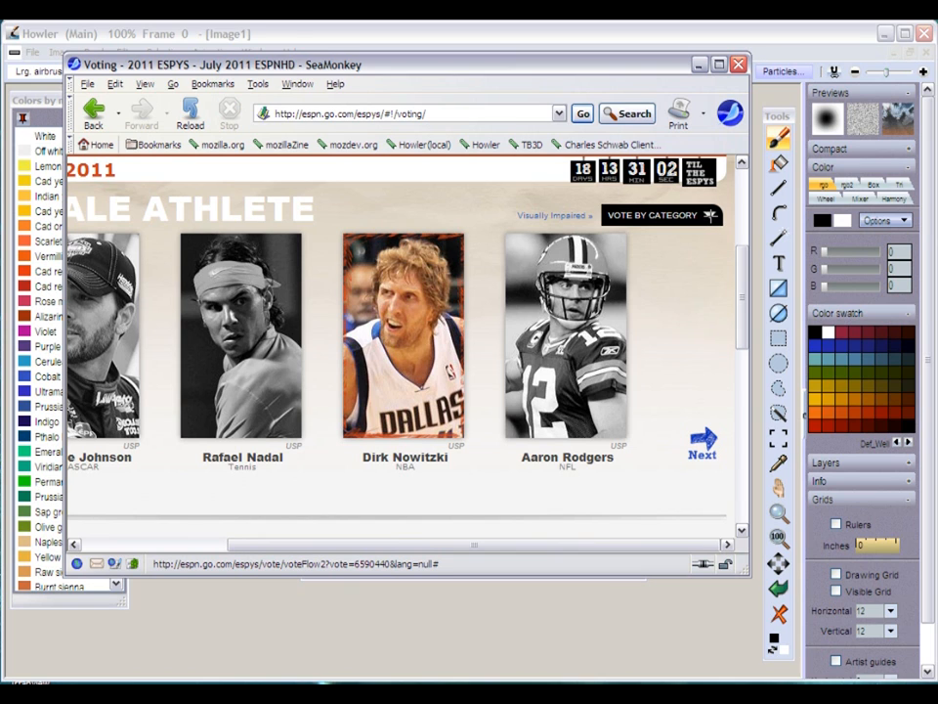
Step: Vote for Steve Wampler in the Male Athlete with a Disability category, and return to Howler
{"action": "left_click", "coordinate": [711, 212]}
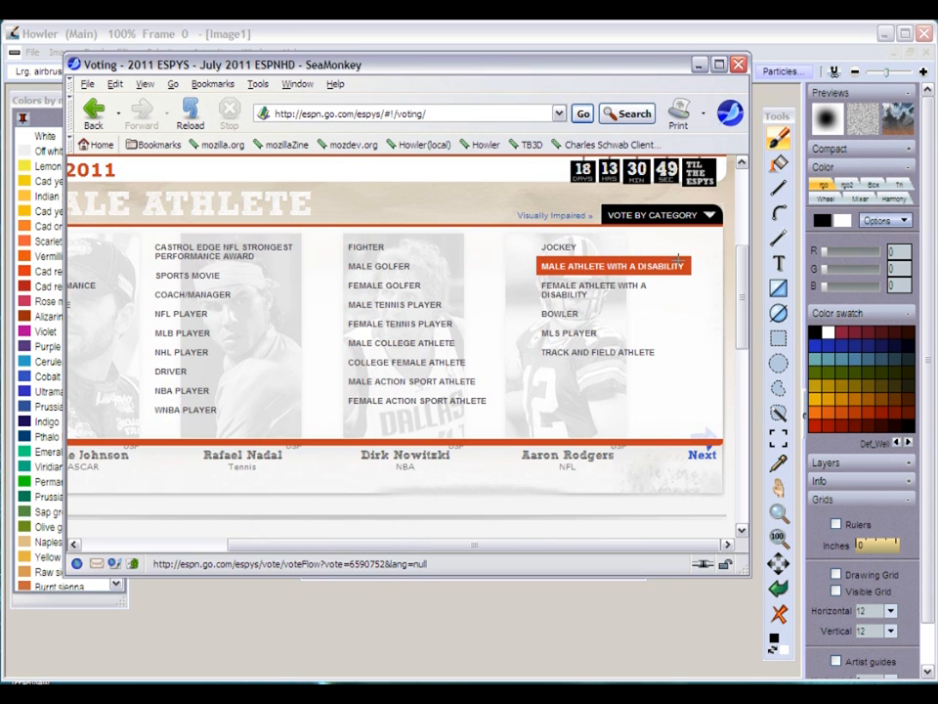
{"action": "left_click", "coordinate": [644, 264]}
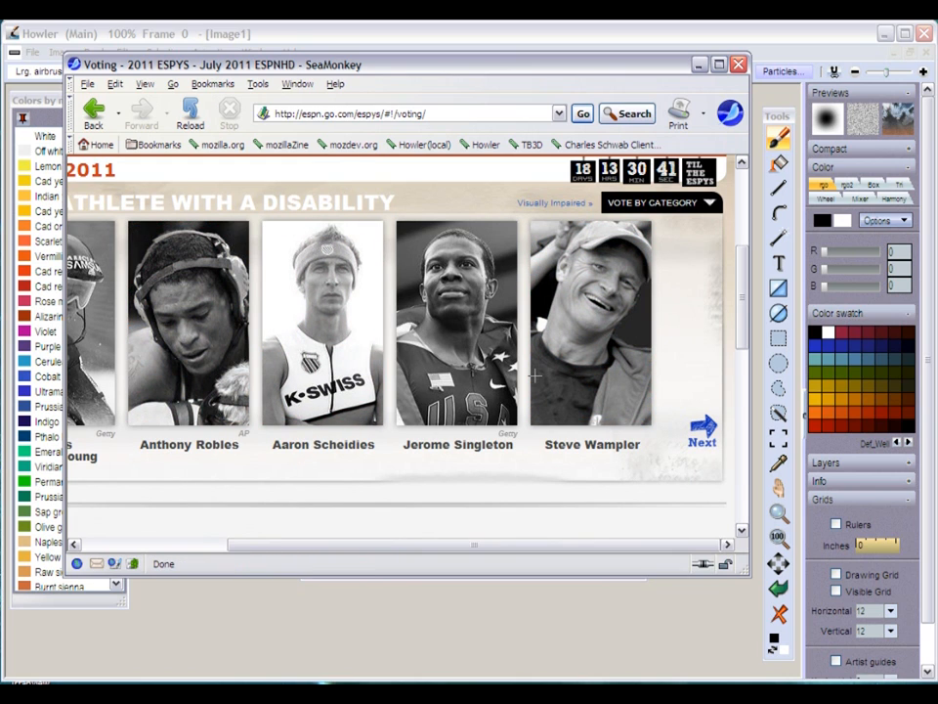
{"action": "left_click", "coordinate": [594, 314]}
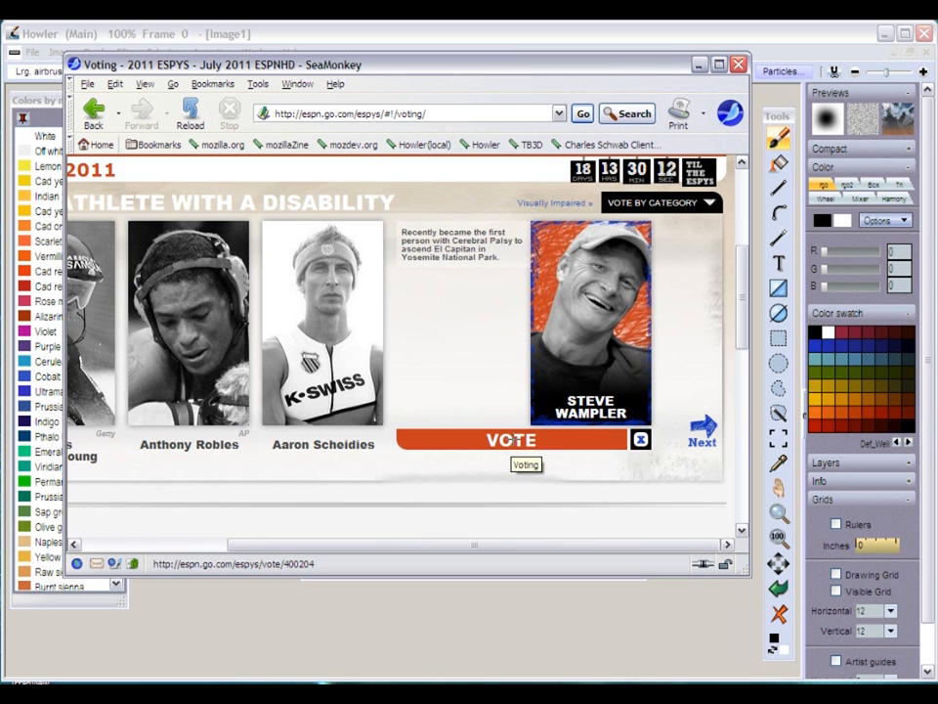
{"action": "left_click", "coordinate": [516, 440]}
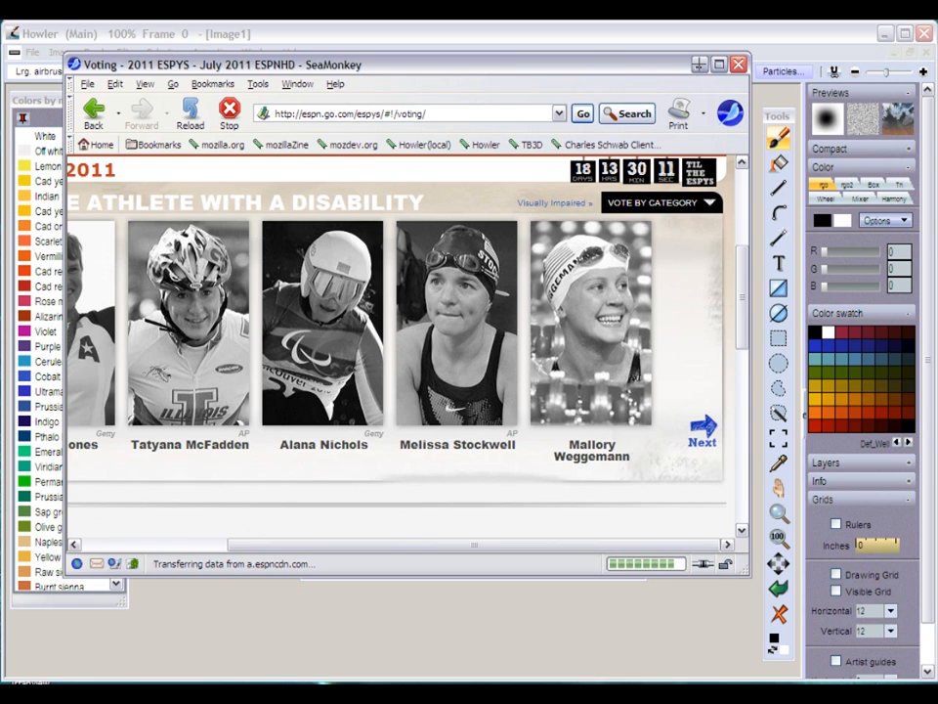
{"action": "left_click", "coordinate": [293, 21]}
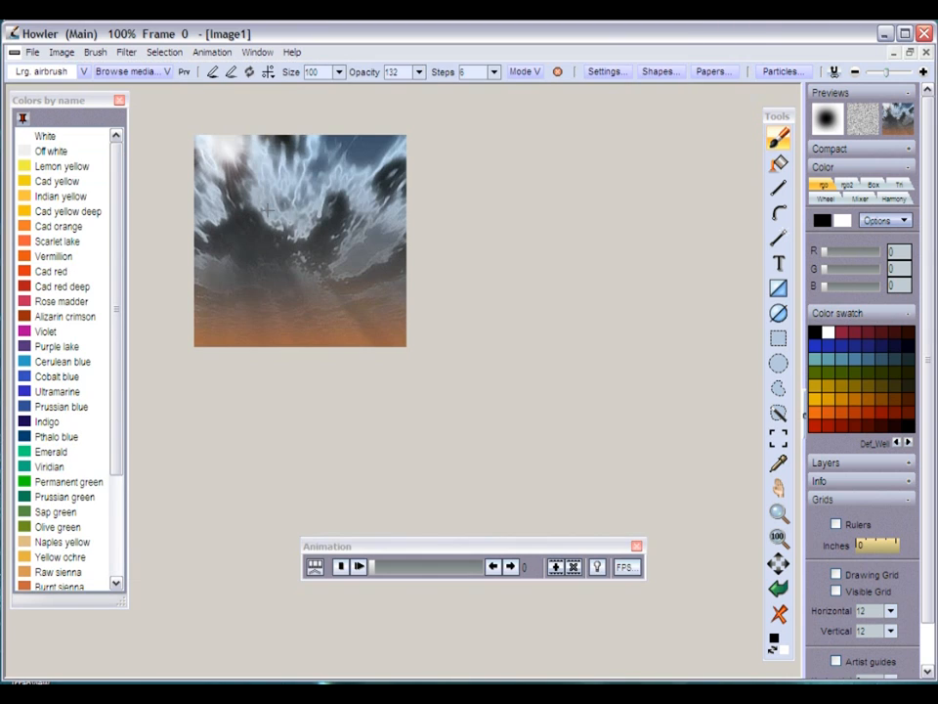
Step: Switch to Firefox, go through thebest3d.com's home page to the Project Dogwaffle overview, and open its "what's Cool?" page
{"action": "key", "text": "alt+Tab"}
{"action": "key", "text": "alt+Tab"}
{"action": "key", "text": "alt+Tab"}
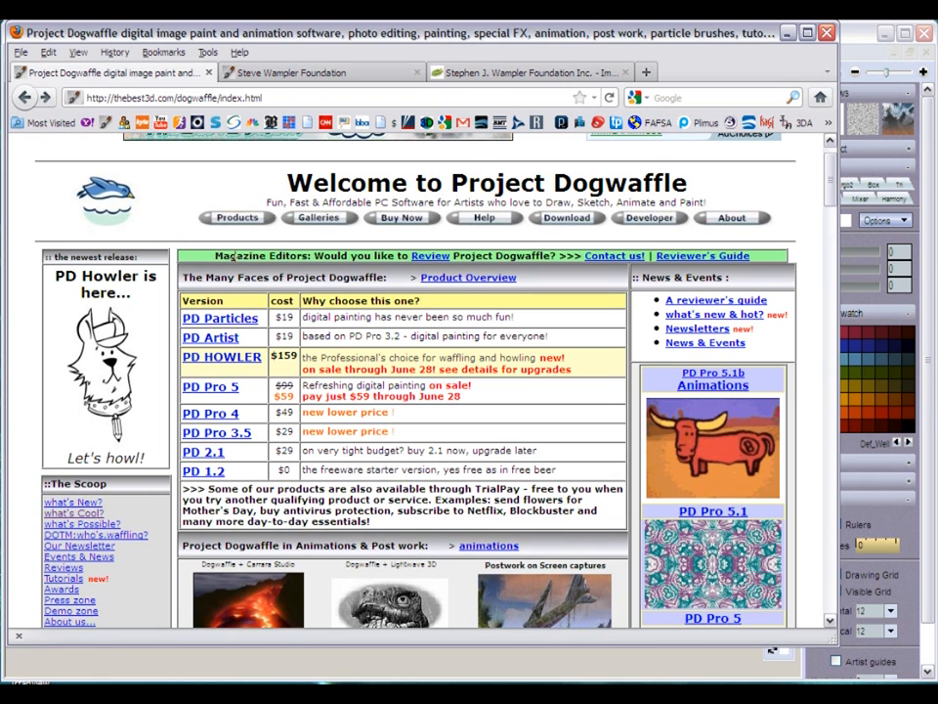
{"action": "left_click", "coordinate": [98, 191]}
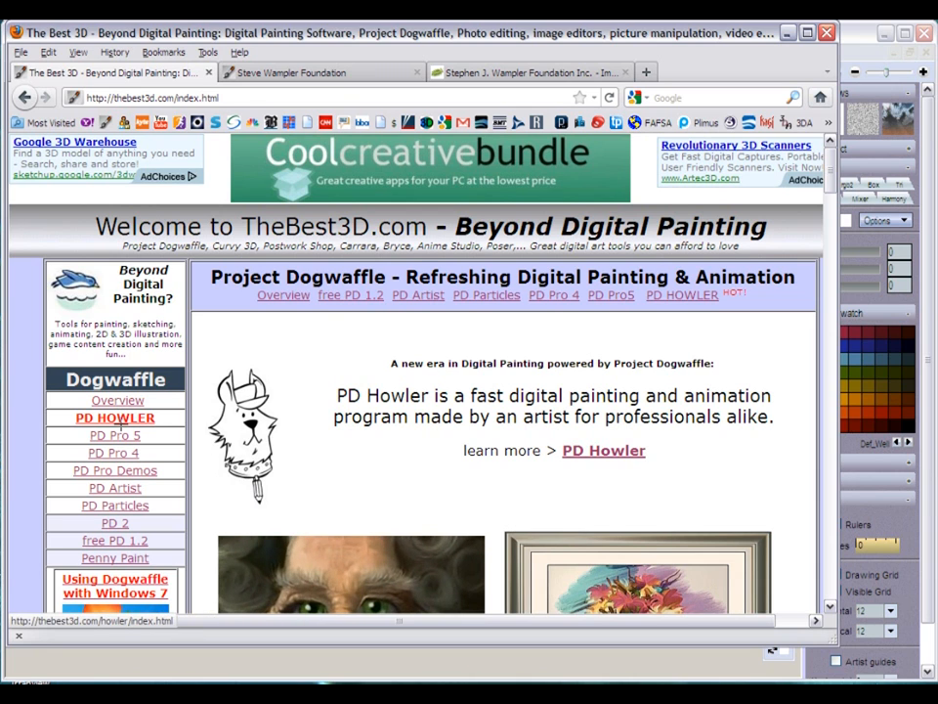
{"action": "left_click", "coordinate": [281, 296]}
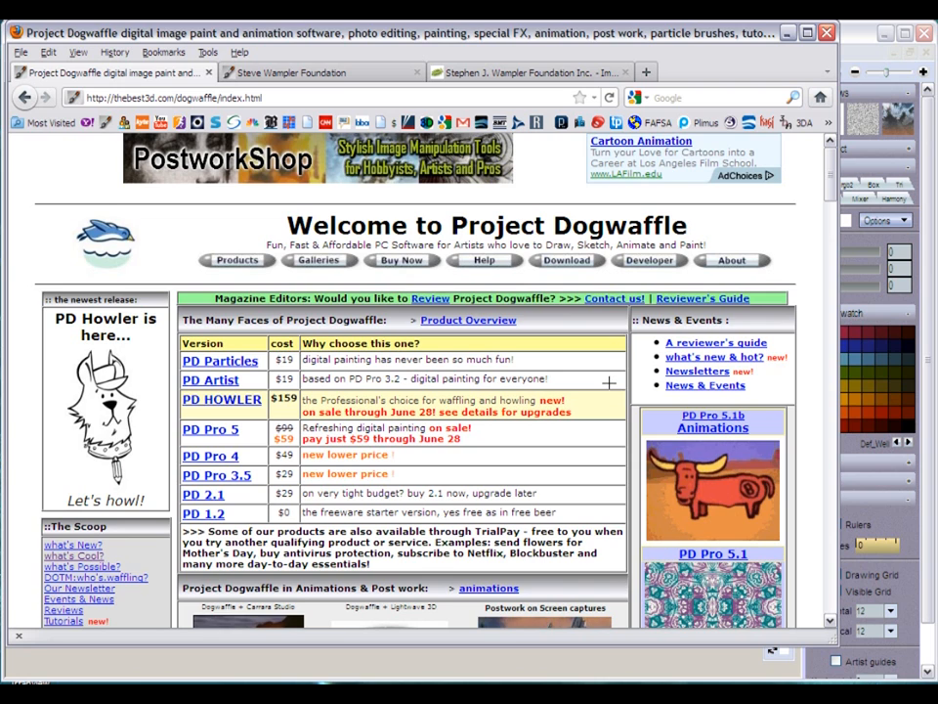
{"action": "scroll", "coordinate": [608, 379], "scroll_direction": "down", "scroll_amount": 4}
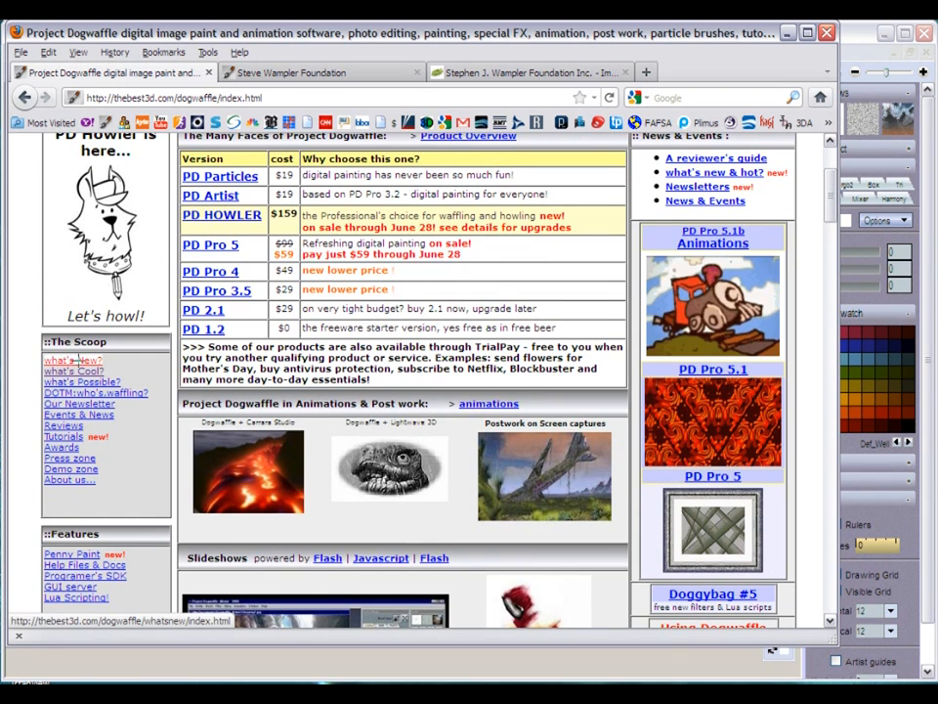
{"action": "left_click", "coordinate": [70, 371]}
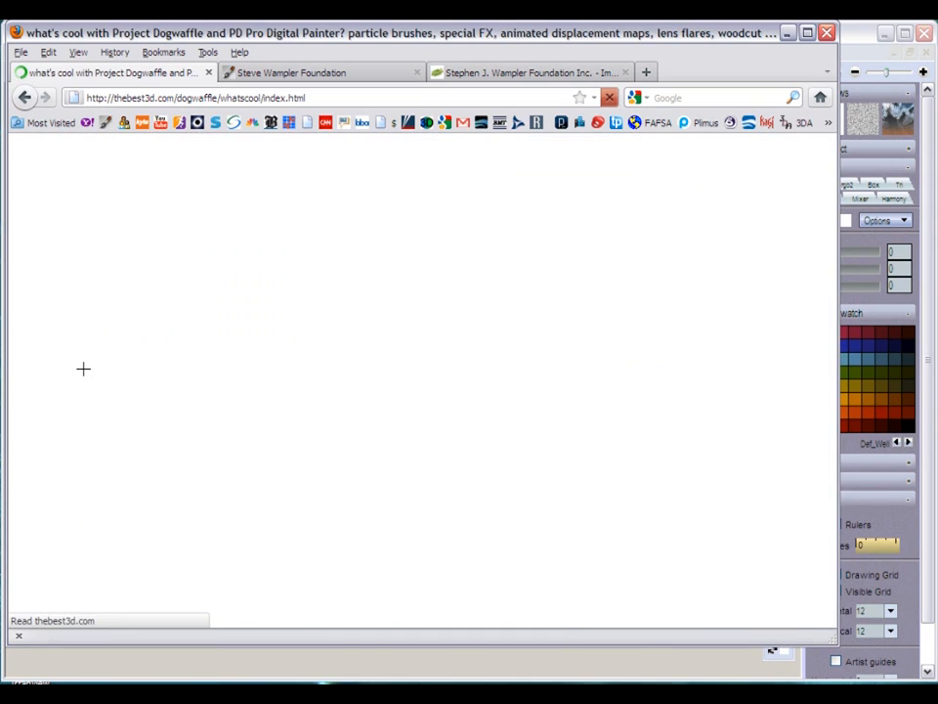
Step: Find Animated Skies among the PD Pro Digital Painter features and open its page
{"action": "scroll", "coordinate": [94, 364], "scroll_direction": "down", "scroll_amount": 5}
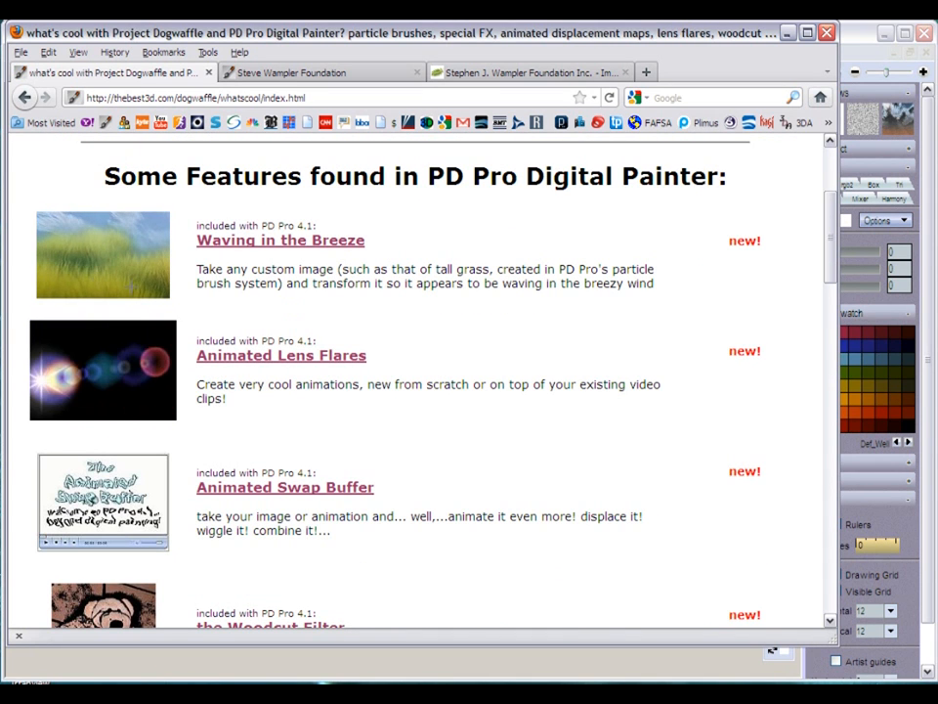
{"action": "scroll", "coordinate": [455, 290], "scroll_direction": "down", "scroll_amount": 3}
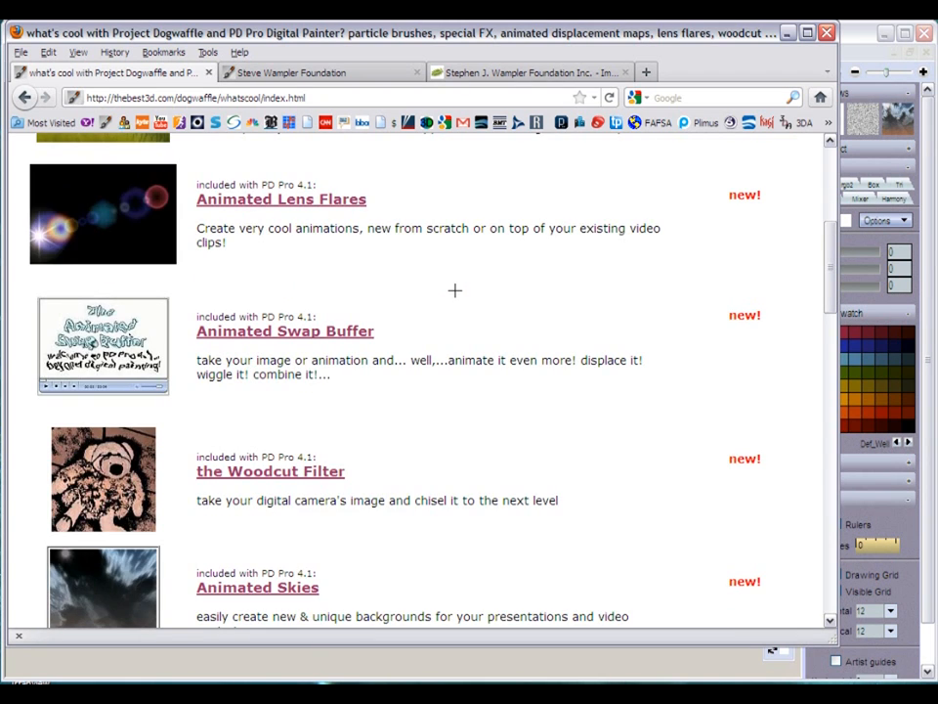
{"action": "scroll", "coordinate": [449, 291], "scroll_direction": "down", "scroll_amount": 3}
{"action": "scroll", "coordinate": [444, 293], "scroll_direction": "down", "scroll_amount": 3}
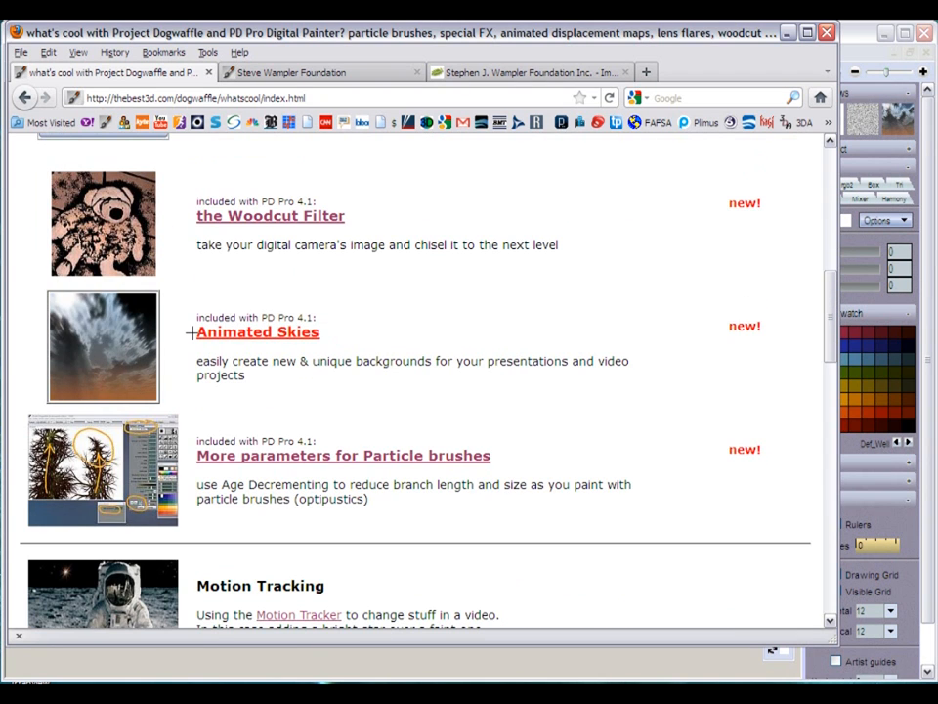
{"action": "left_click", "coordinate": [262, 328]}
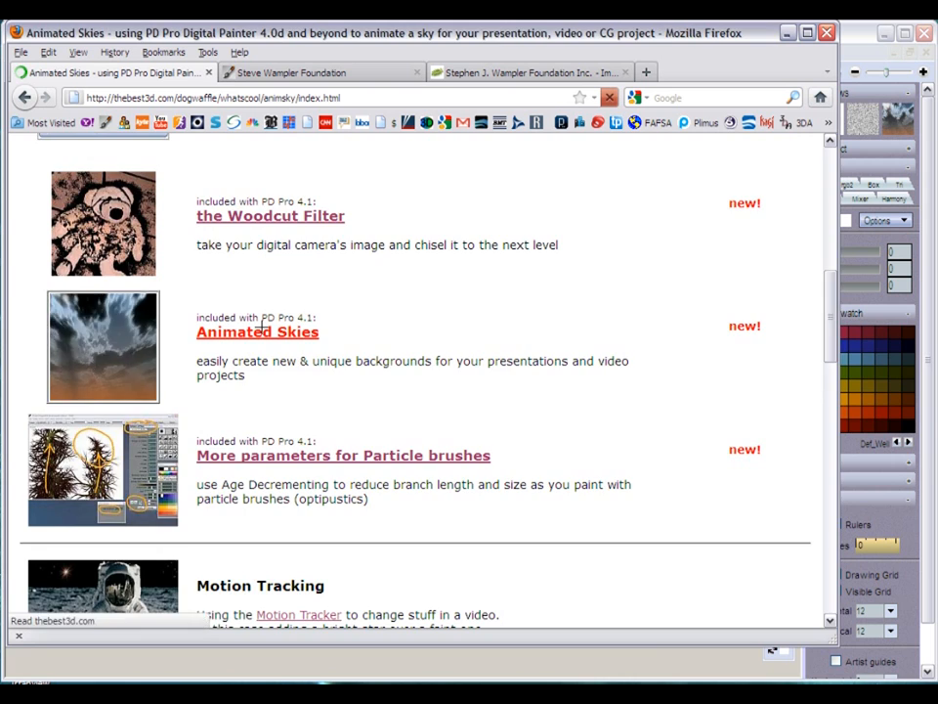
Step: Look through the Animated Skies tutorial, from the Sky filter and its Animate option to the Timeline editor section
{"action": "scroll", "coordinate": [490, 510], "scroll_direction": "down", "scroll_amount": 5}
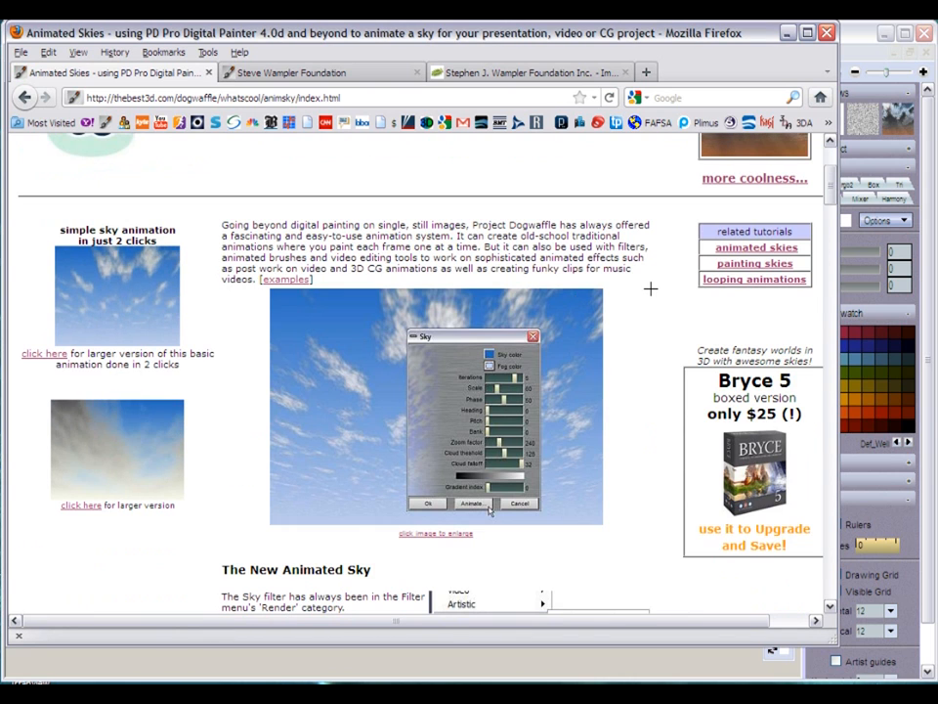
{"action": "scroll", "coordinate": [650, 288], "scroll_direction": "down", "scroll_amount": 3}
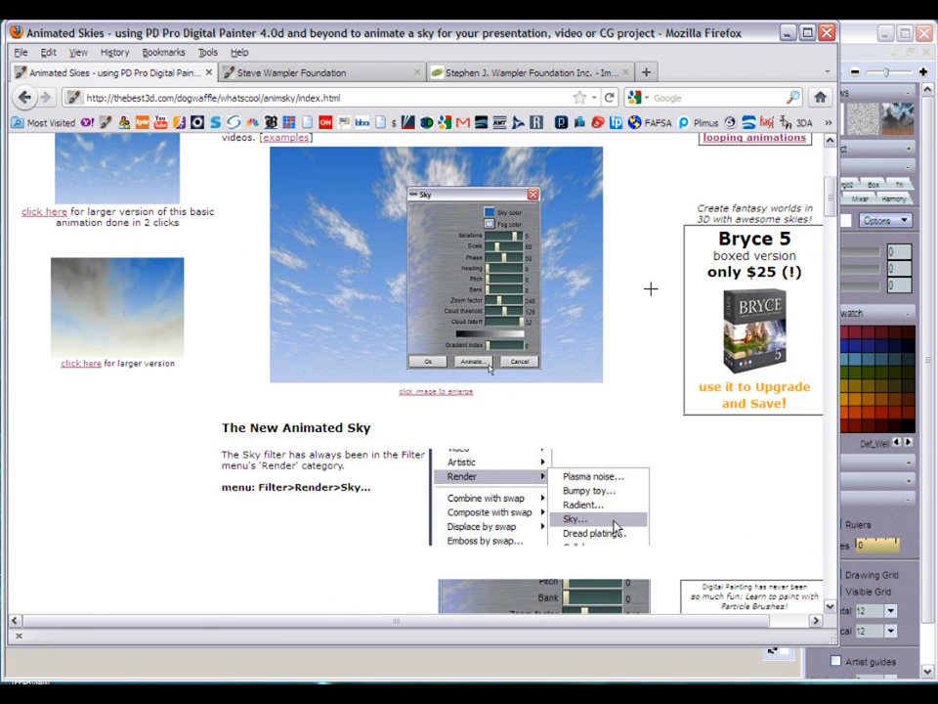
{"action": "scroll", "coordinate": [650, 283], "scroll_direction": "down", "scroll_amount": 5}
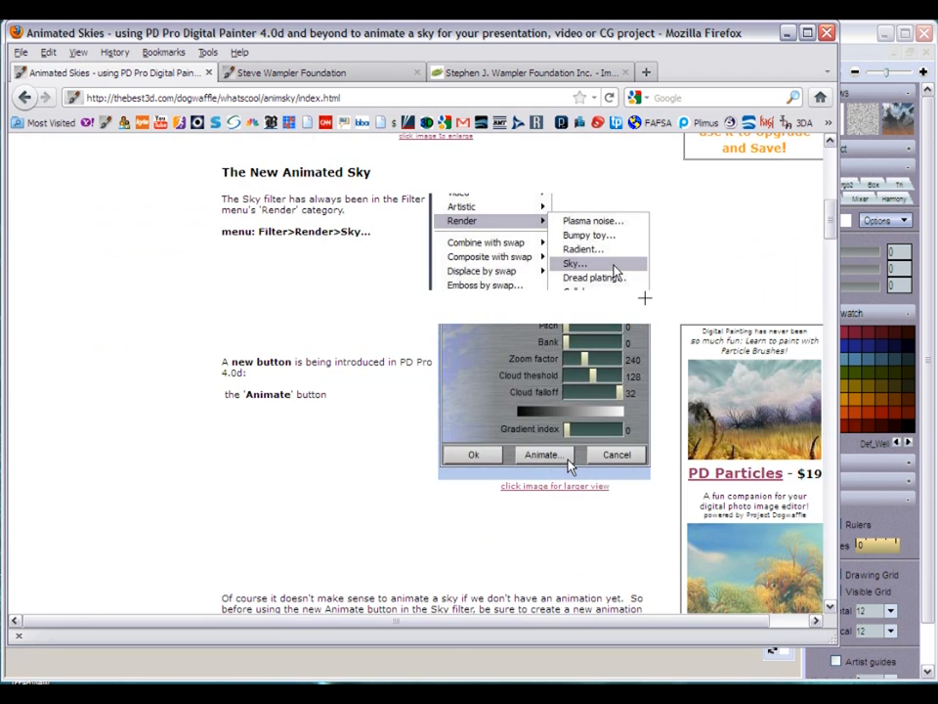
{"action": "scroll", "coordinate": [645, 304], "scroll_direction": "up", "scroll_amount": 6}
{"action": "scroll", "coordinate": [637, 291], "scroll_direction": "up", "scroll_amount": 3}
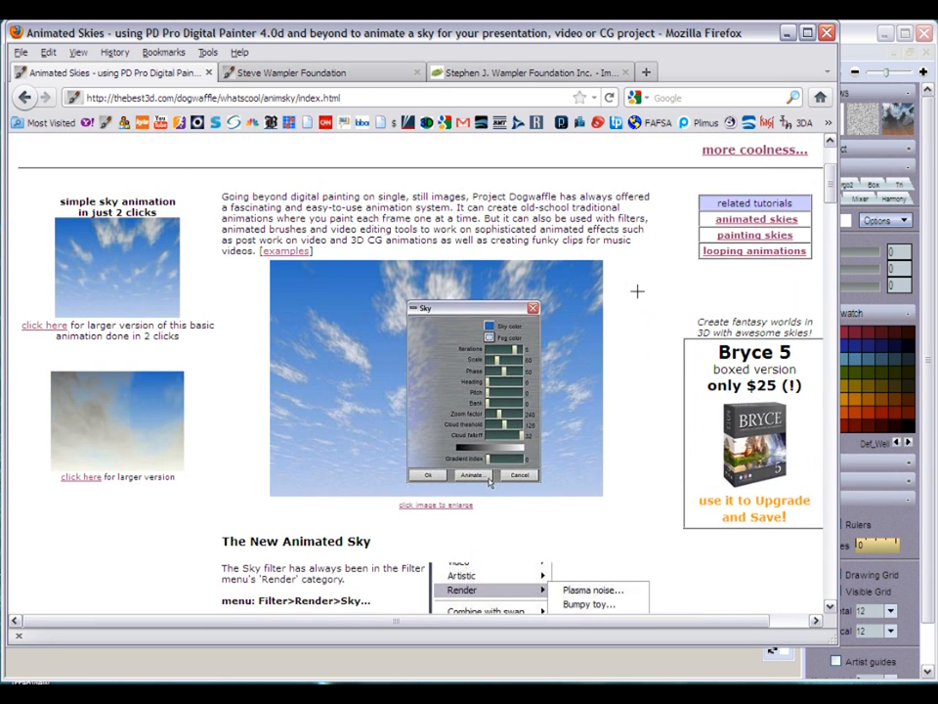
{"action": "scroll", "coordinate": [638, 291], "scroll_direction": "down", "scroll_amount": 3}
{"action": "scroll", "coordinate": [637, 291], "scroll_direction": "down", "scroll_amount": 20}
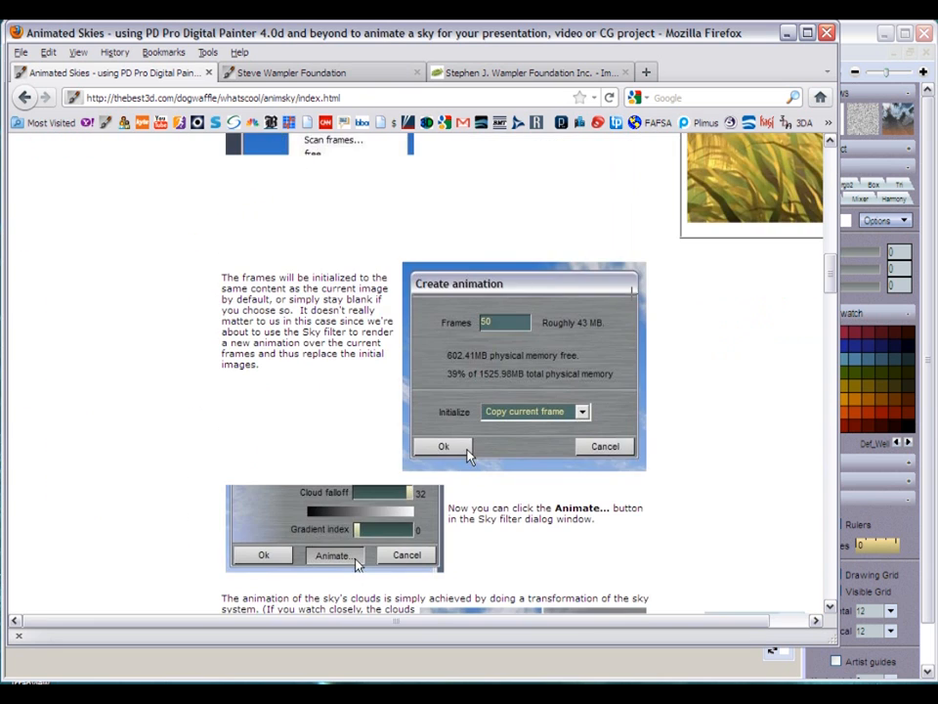
{"action": "scroll", "coordinate": [629, 287], "scroll_direction": "down", "scroll_amount": 10}
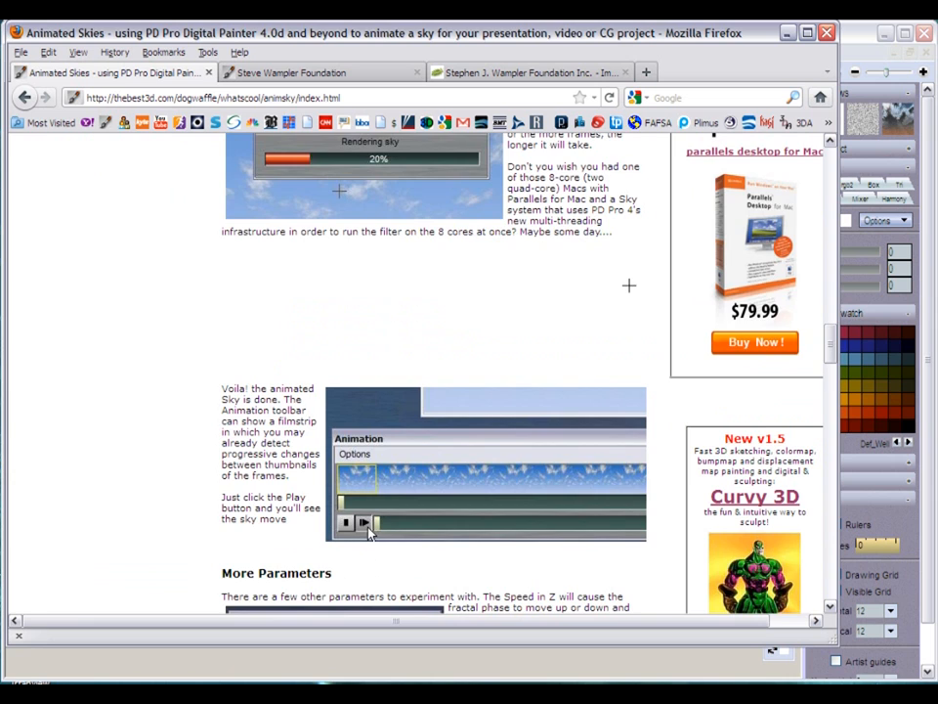
{"action": "scroll", "coordinate": [630, 287], "scroll_direction": "down", "scroll_amount": 7}
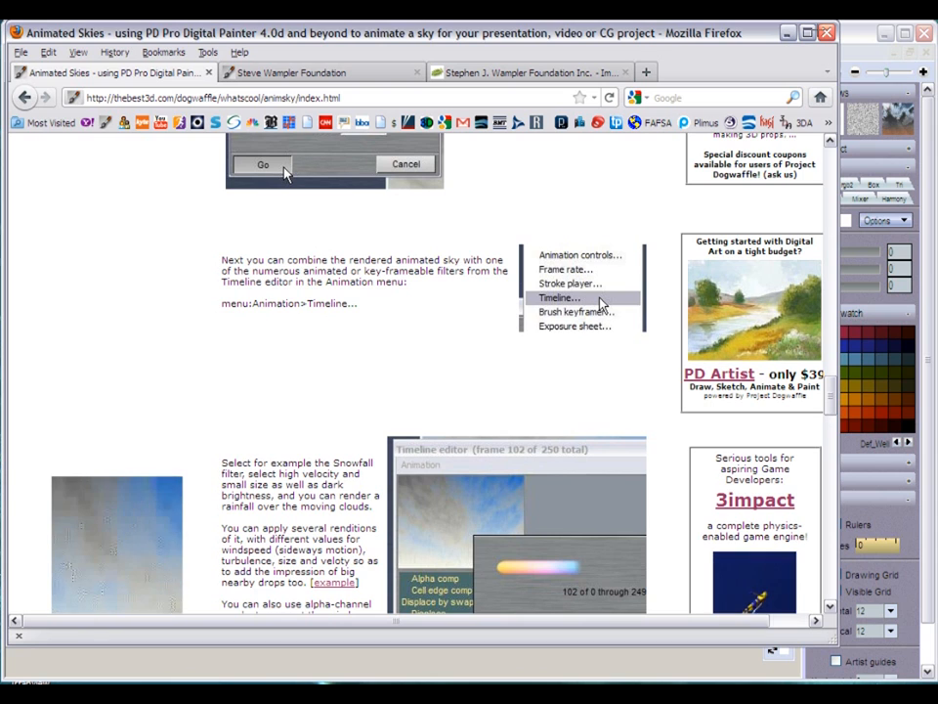
Step: Close Firefox with all its tabs and both SeaMonkey windows, including the ESPYS voting page
{"action": "key", "text": "alt+F4"}
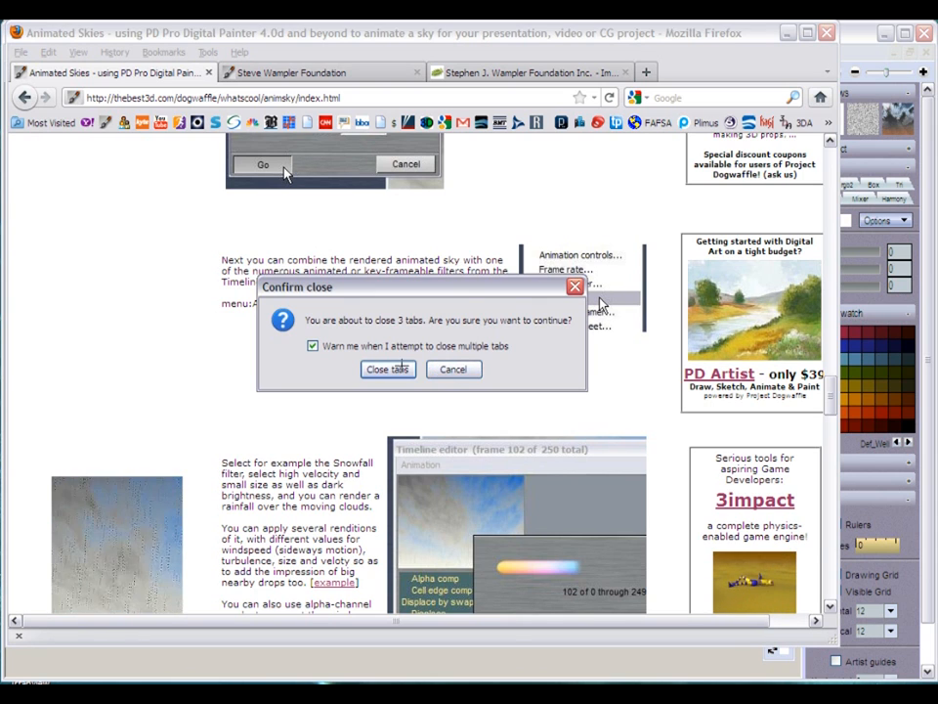
{"action": "left_click", "coordinate": [388, 369]}
{"action": "key", "text": "alt+Tab"}
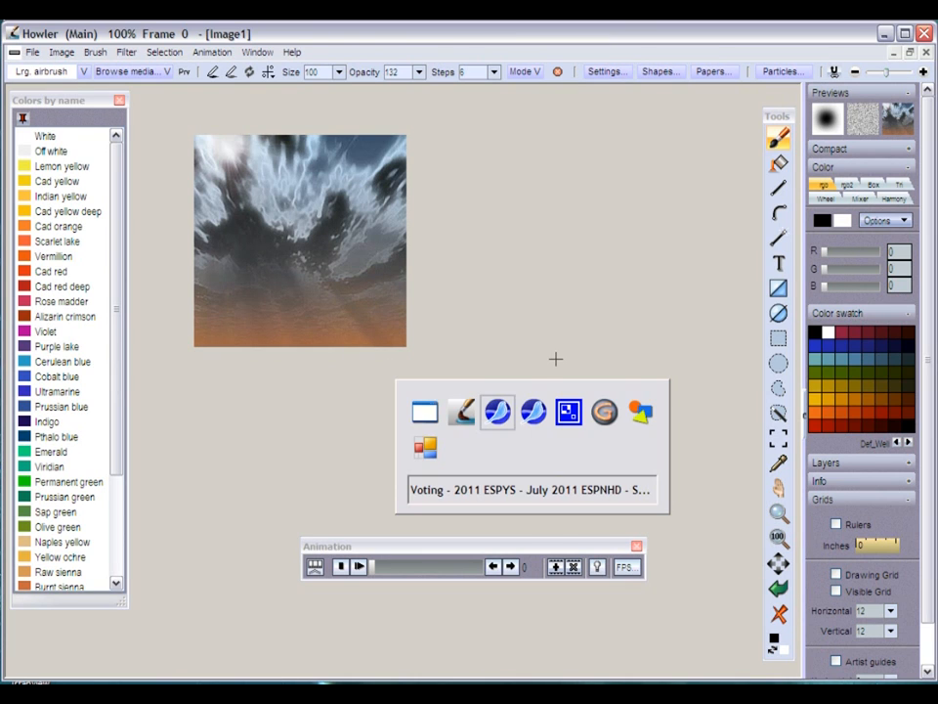
{"action": "key", "text": "alt+Tab"}
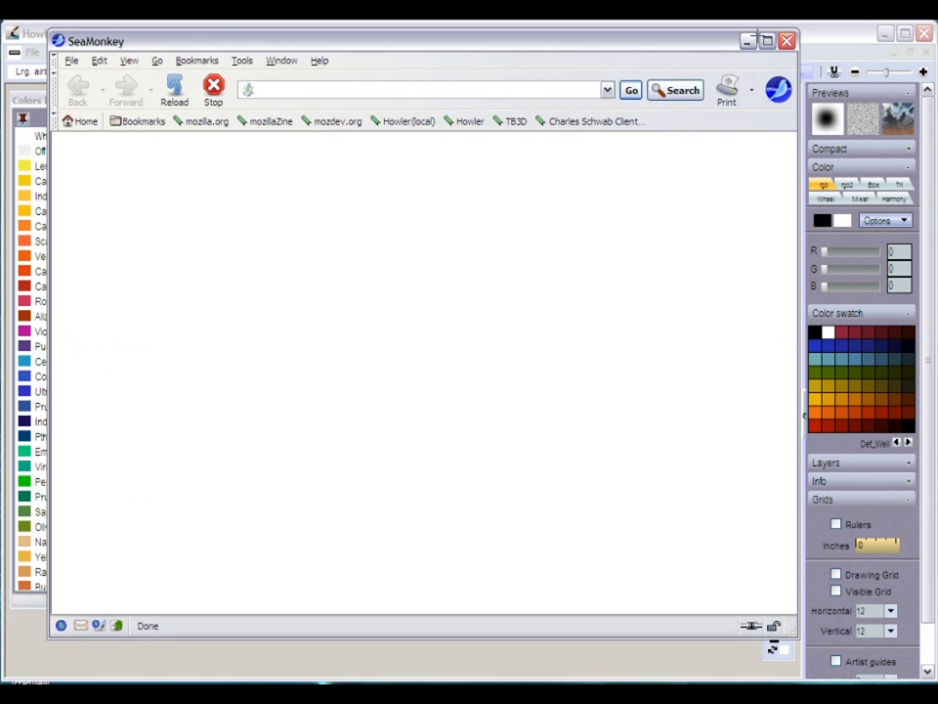
{"action": "left_click", "coordinate": [787, 41]}
{"action": "key", "text": "alt+Tab"}
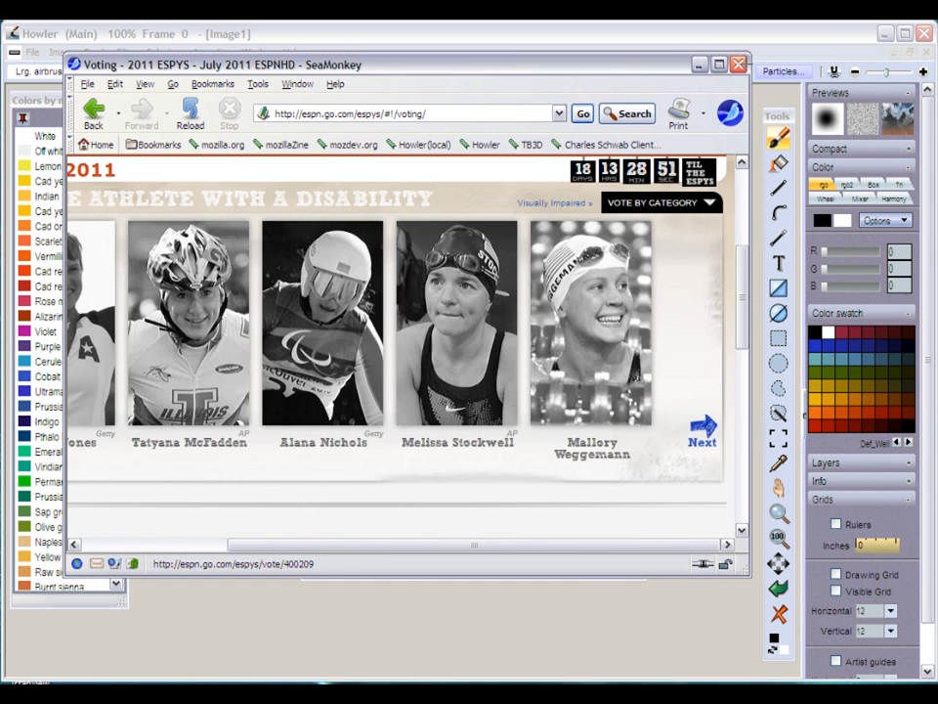
{"action": "left_click", "coordinate": [739, 64]}
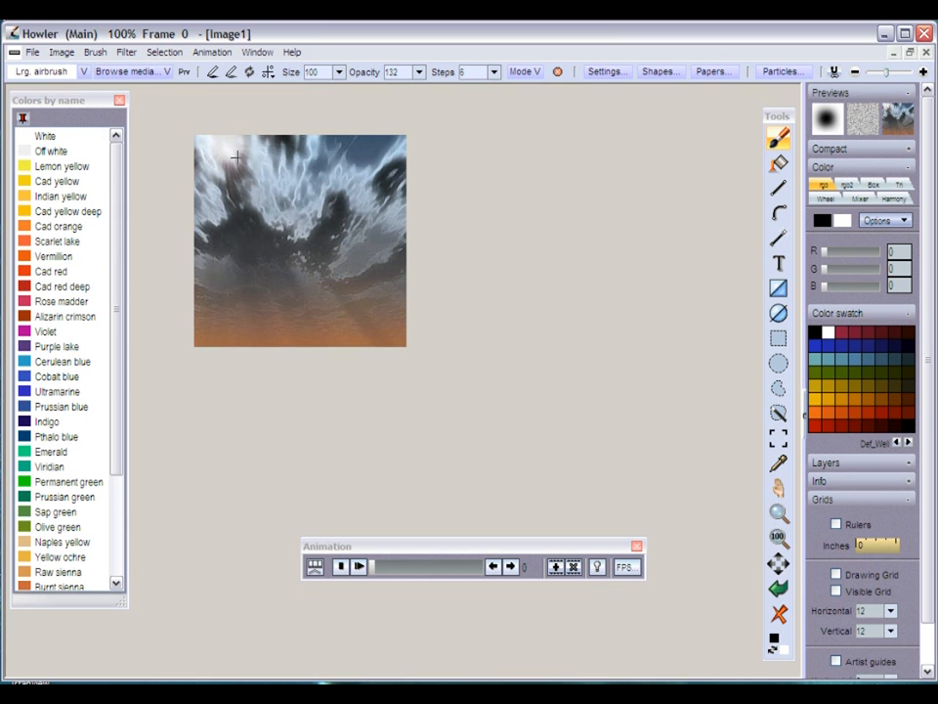
Step: Switch to Genetica 3 Basic, examine the tiled planet texture, and close the program without saving New Texture 1
{"action": "key", "text": "alt+Tab"}
{"action": "key", "text": "alt+Tab"}
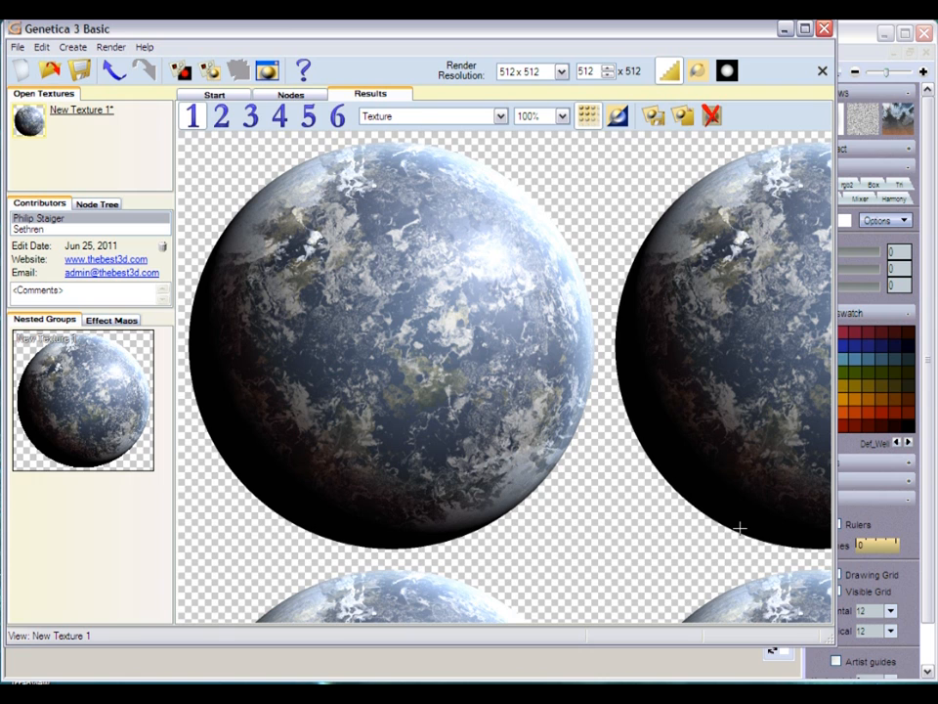
{"action": "left_click_drag", "start_coordinate": [496, 364], "coordinate": [721, 362]}
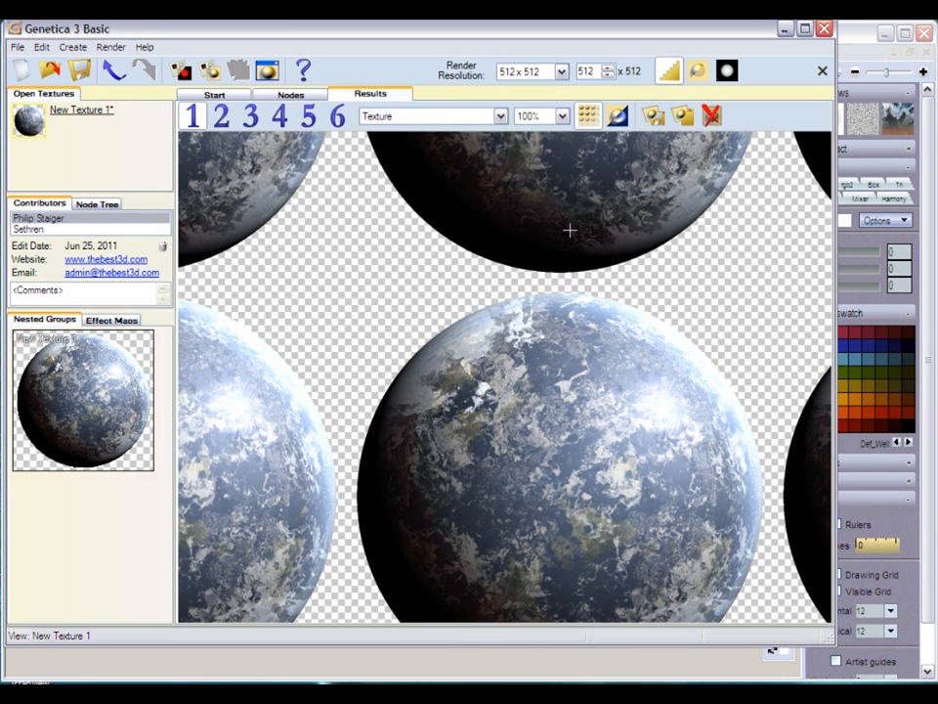
{"action": "left_click_drag", "start_coordinate": [565, 205], "coordinate": [489, 427]}
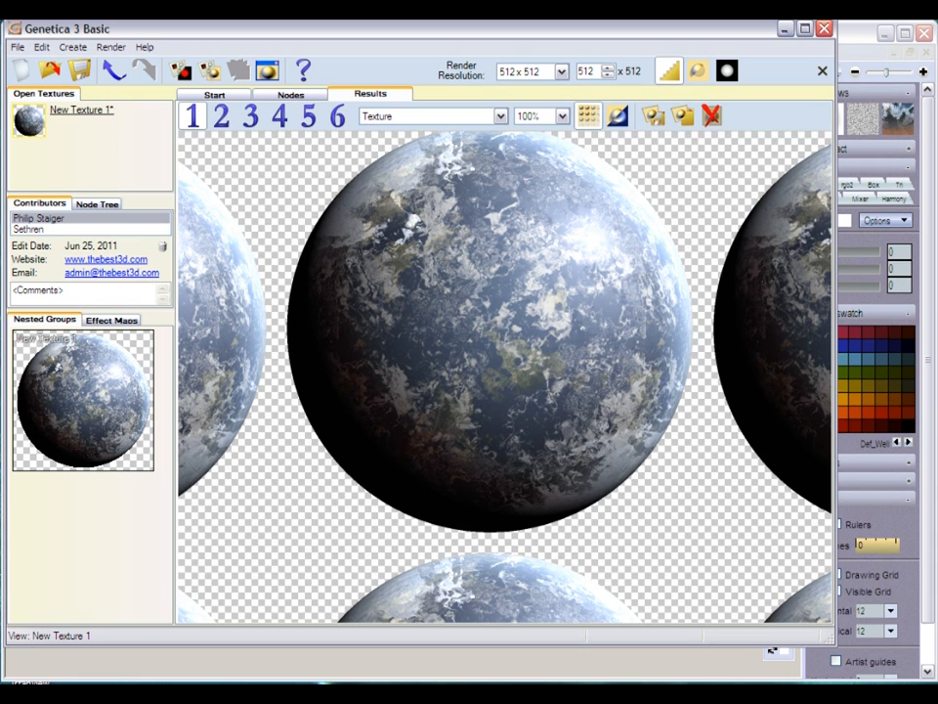
{"action": "left_click_drag", "start_coordinate": [350, 223], "coordinate": [697, 317]}
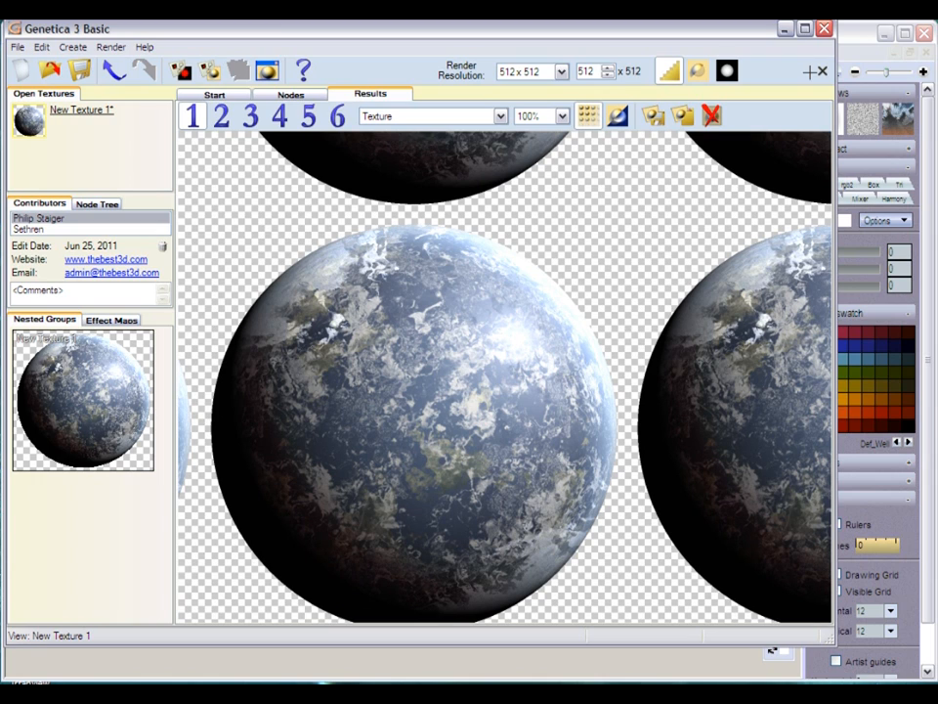
{"action": "left_click", "coordinate": [824, 28]}
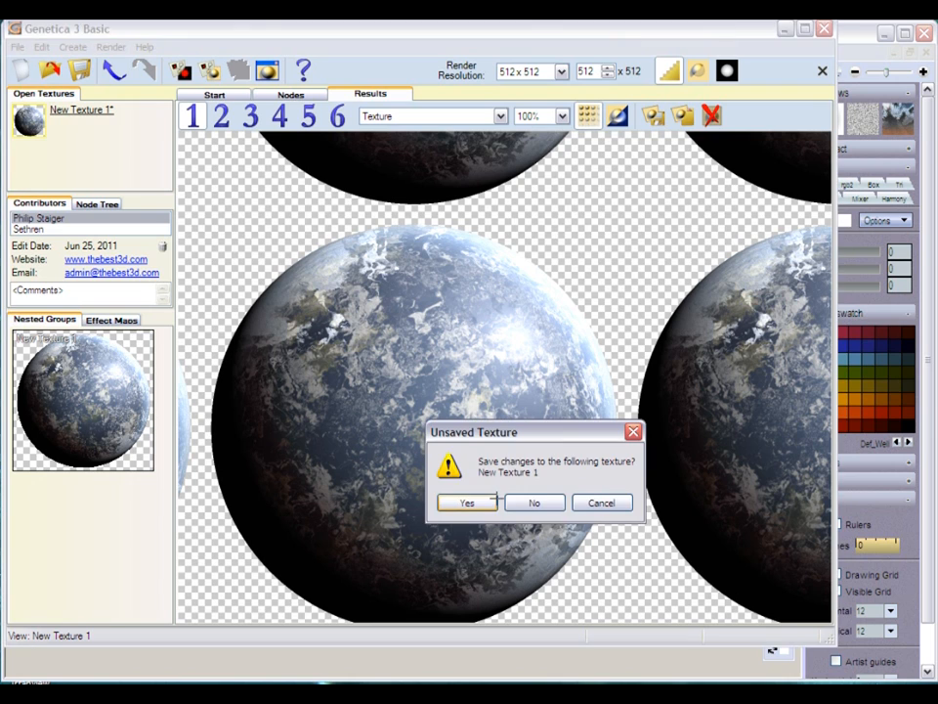
{"action": "left_click", "coordinate": [538, 500]}
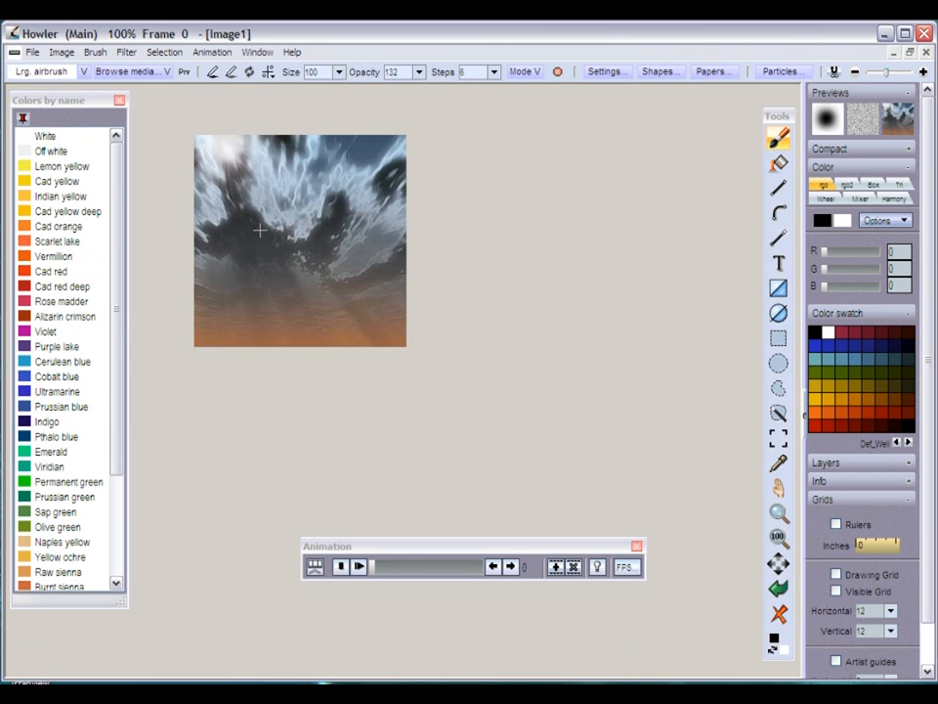
Step: Open the Sky render filter for the image and set its gradient index to 6
{"action": "left_click", "coordinate": [125, 52]}
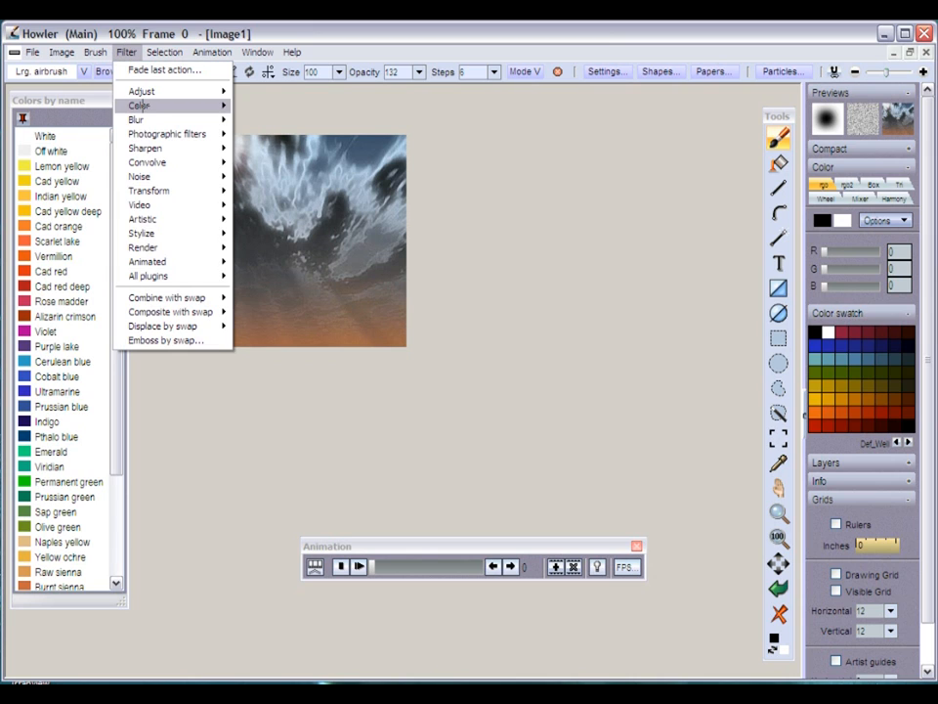
{"action": "mouse_move", "coordinate": [159, 177]}
{"action": "mouse_move", "coordinate": [151, 248]}
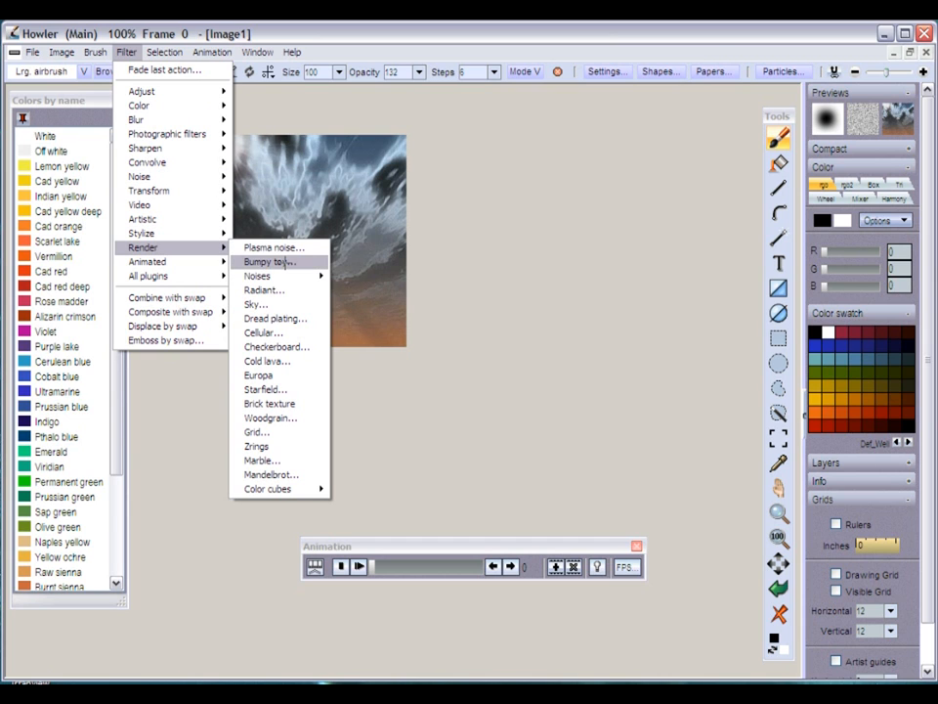
{"action": "left_click", "coordinate": [274, 304]}
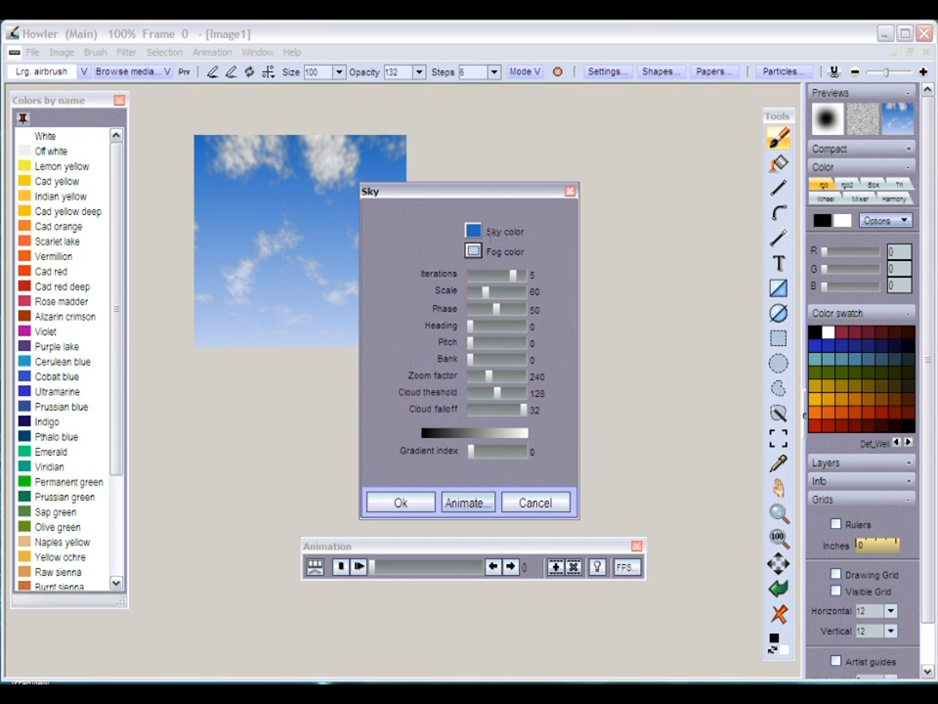
{"action": "left_click", "coordinate": [464, 502]}
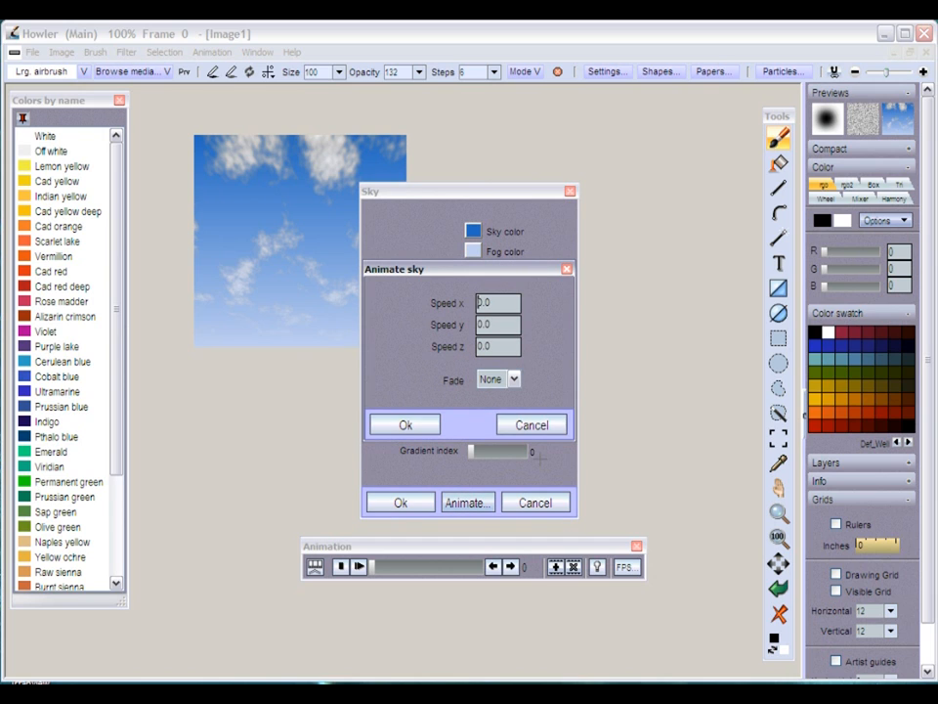
{"action": "left_click", "coordinate": [526, 425]}
{"action": "left_click_drag", "start_coordinate": [471, 450], "coordinate": [509, 450]}
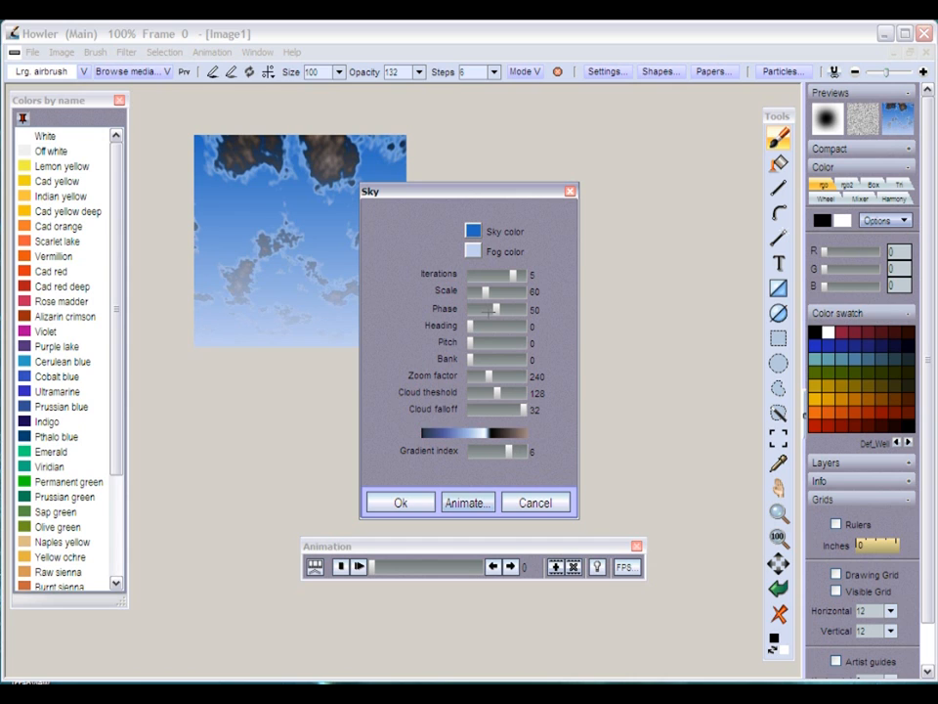
{"action": "left_click_drag", "start_coordinate": [461, 192], "coordinate": [563, 170]}
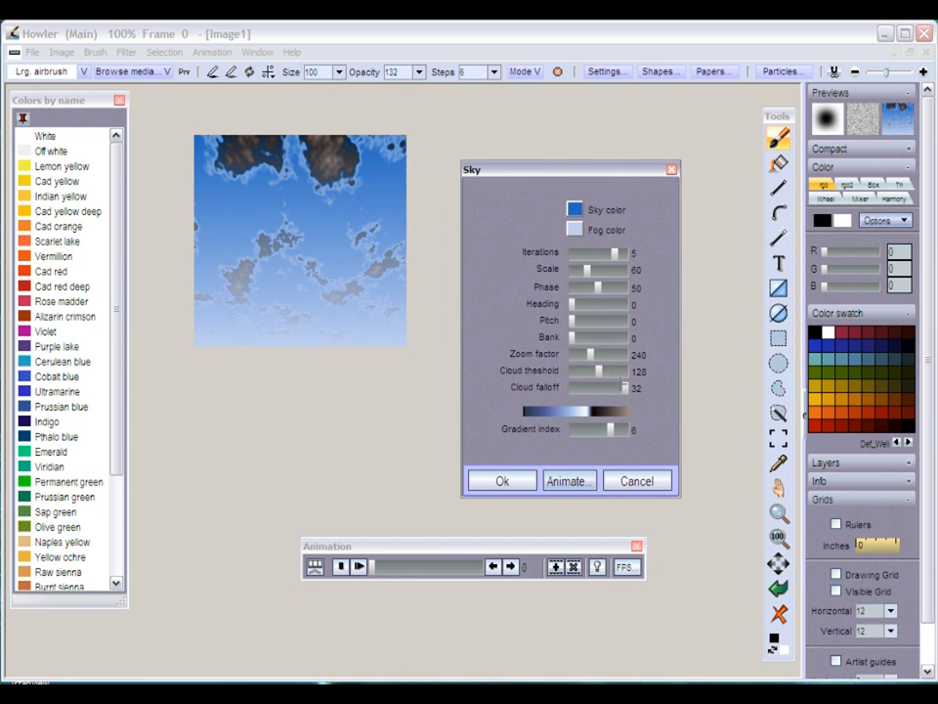
Step: Shape the clouds with iterations 4, scale 62, zoom factor 136, cloud threshold 145 and cloud falloff 29
{"action": "left_click_drag", "start_coordinate": [626, 387], "coordinate": [595, 387]}
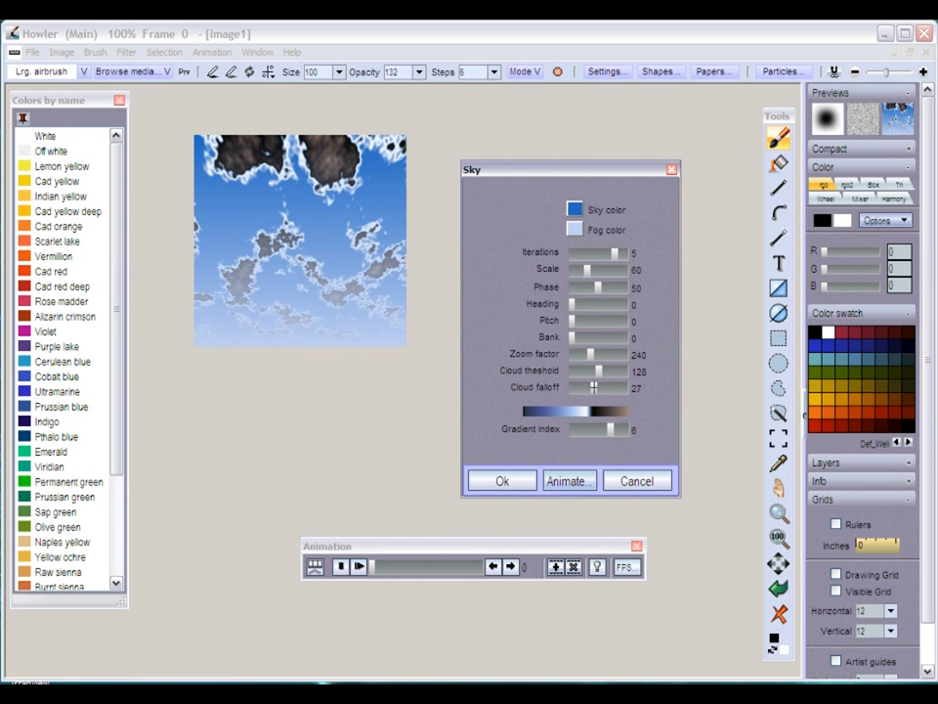
{"action": "left_click_drag", "start_coordinate": [599, 371], "coordinate": [601, 371]}
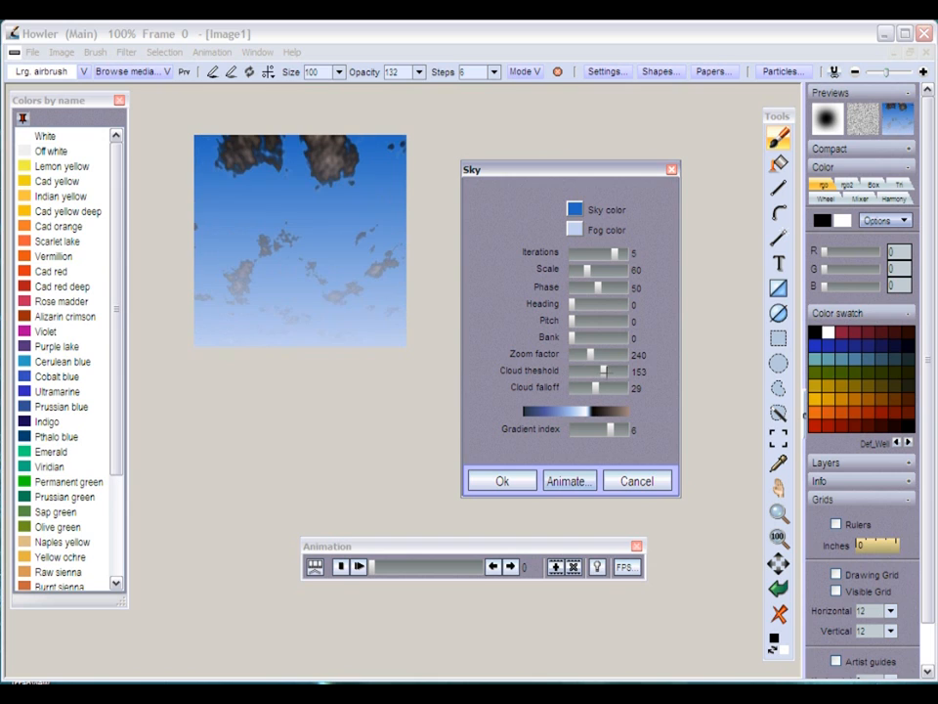
{"action": "left_click_drag", "start_coordinate": [588, 267], "coordinate": [608, 269]}
{"action": "left_click_drag", "start_coordinate": [589, 354], "coordinate": [576, 356]}
{"action": "mouse_move", "coordinate": [609, 269]}
{"action": "left_mouse_down"}
{"action": "mouse_move", "coordinate": [598, 255]}
{"action": "mouse_move", "coordinate": [607, 254]}
{"action": "left_mouse_up"}
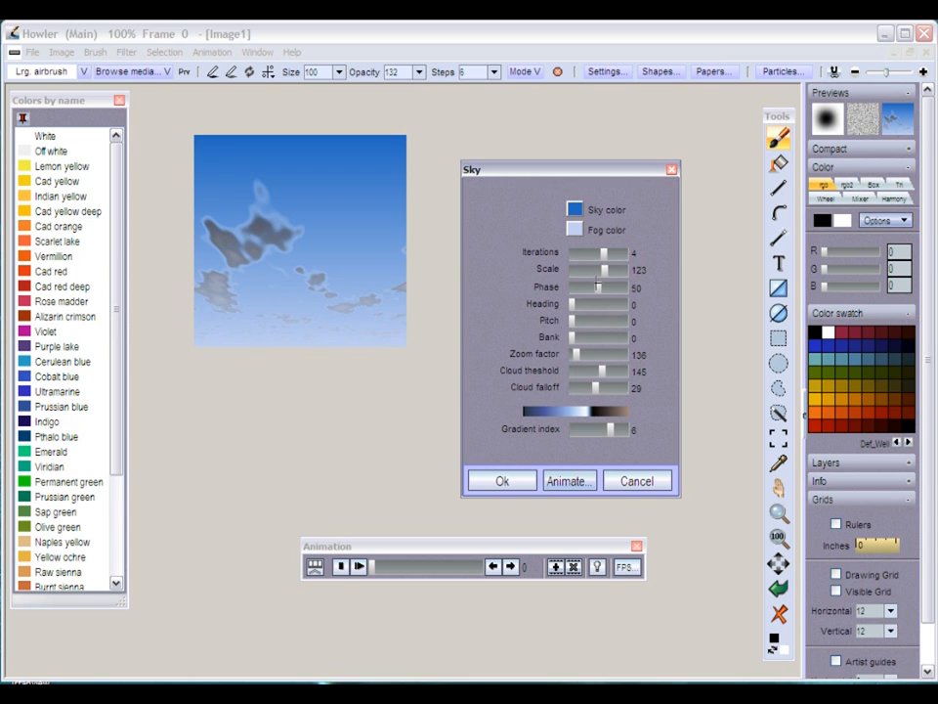
{"action": "left_click_drag", "start_coordinate": [605, 270], "coordinate": [588, 271]}
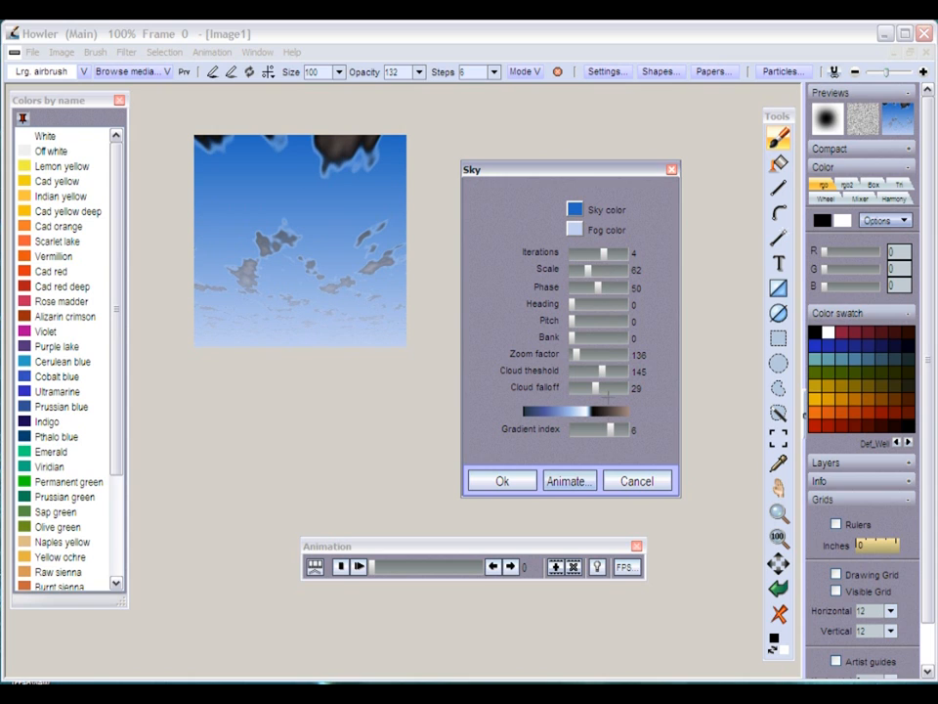
Step: Animate the sky across the frames with Speed x 1 and Speed y 2
{"action": "left_click", "coordinate": [563, 481]}
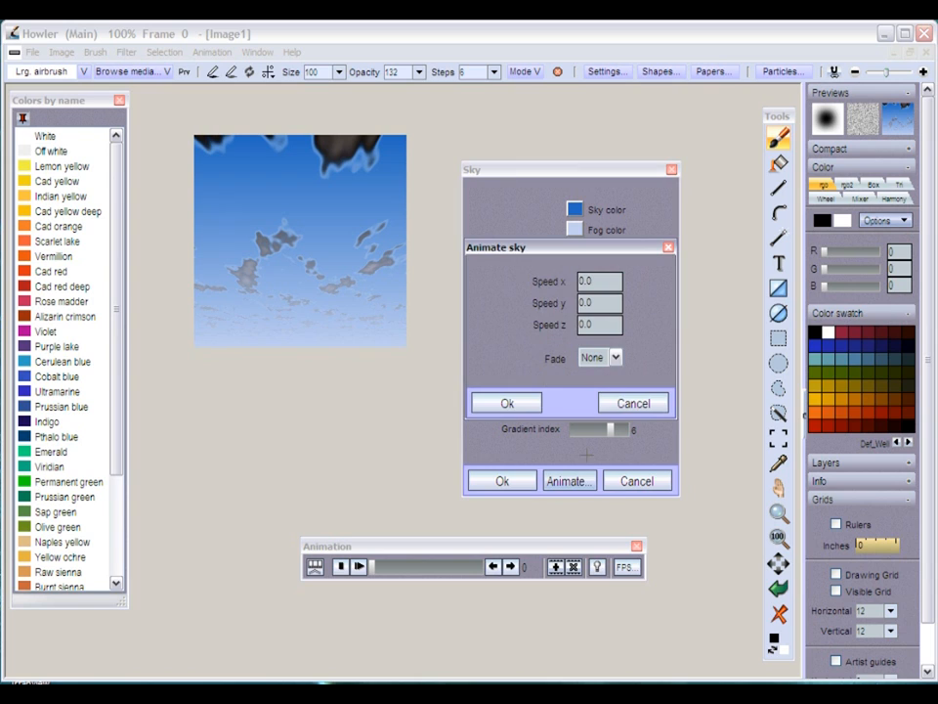
{"action": "type", "text": "1"}
{"action": "key", "text": "Tab"}
{"action": "type", "text": "2"}
{"action": "key", "text": "Tab"}
{"action": "key", "text": "Return"}
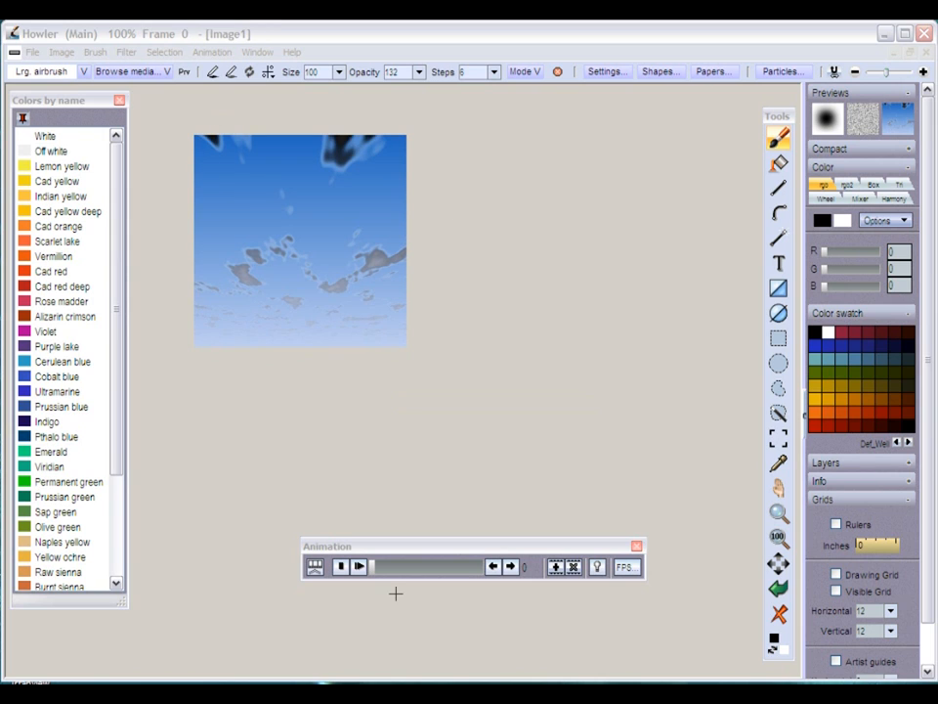
{"action": "mouse_move", "coordinate": [371, 566]}
{"action": "left_mouse_down"}
{"action": "mouse_move", "coordinate": [433, 566]}
{"action": "mouse_move", "coordinate": [371, 566]}
{"action": "left_mouse_up"}
{"action": "left_click", "coordinate": [127, 52]}
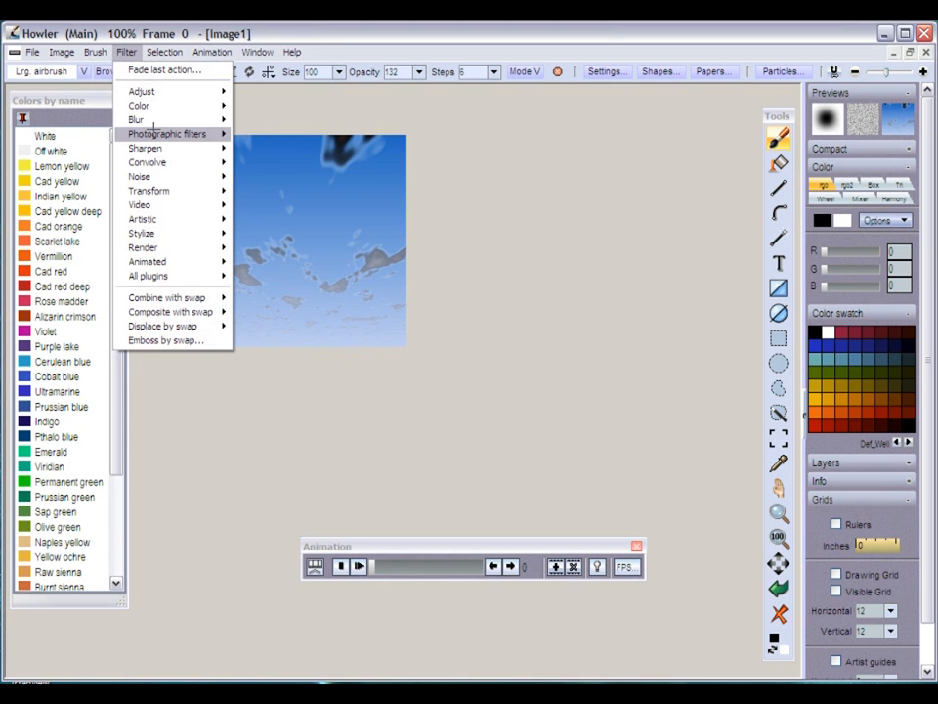
{"action": "mouse_move", "coordinate": [147, 119]}
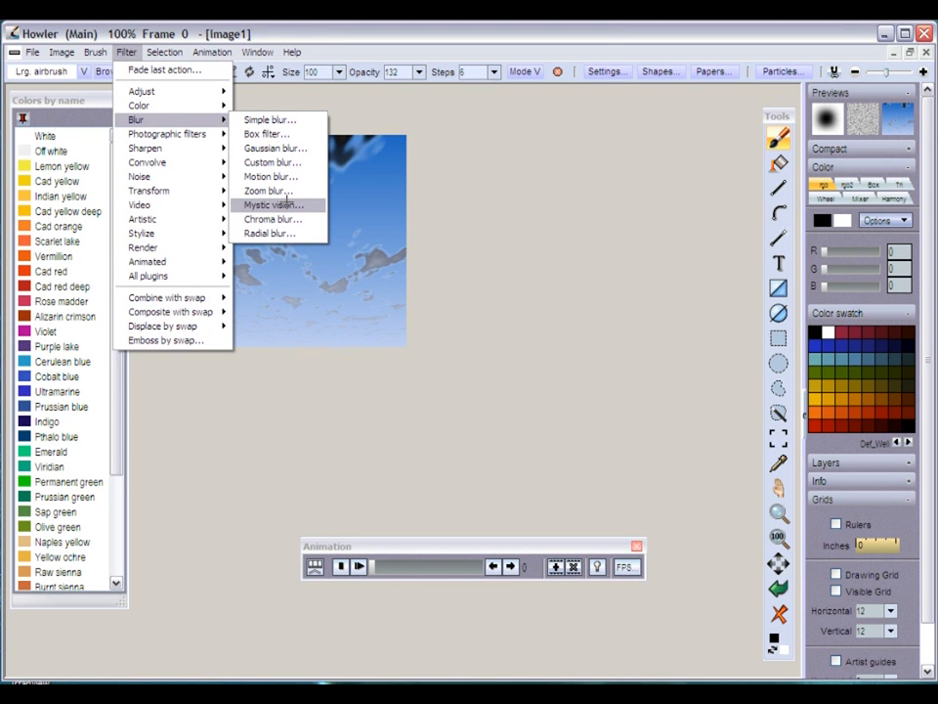
{"action": "left_click", "coordinate": [337, 33]}
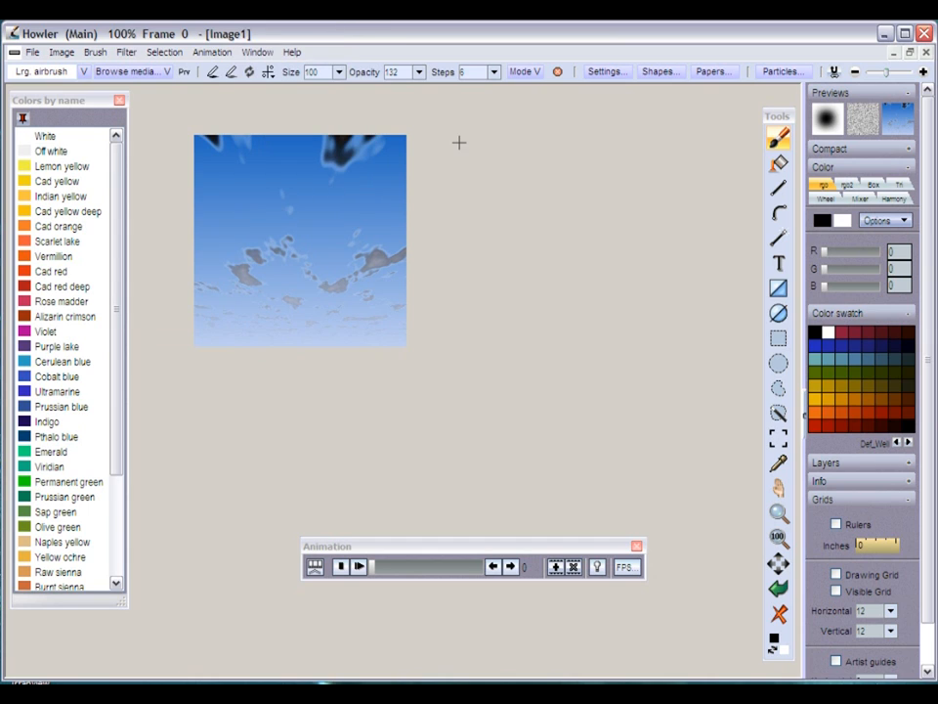
Step: Open the Timeline editor for the sky animation, move it clear of the image and enlarge it to show more effects
{"action": "left_click", "coordinate": [212, 54]}
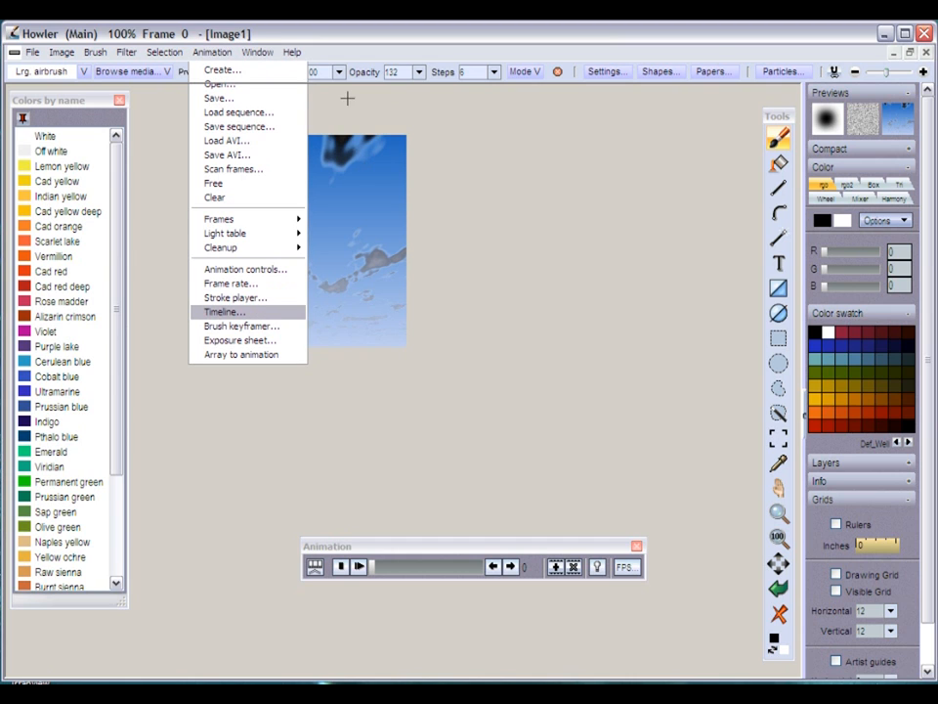
{"action": "key", "text": "Return"}
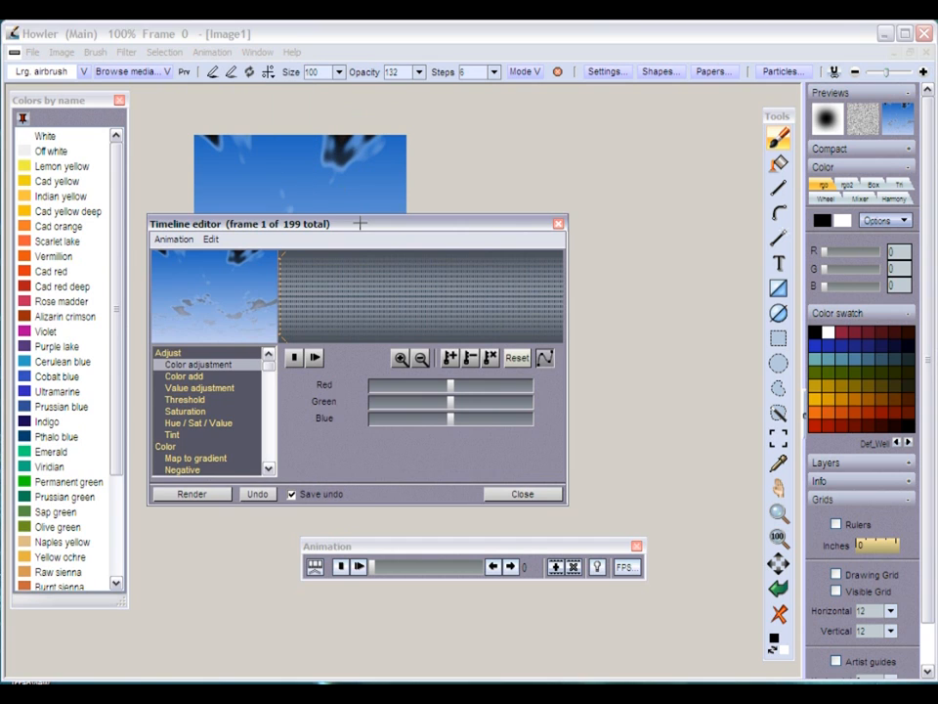
{"action": "left_click_drag", "start_coordinate": [334, 226], "coordinate": [640, 105]}
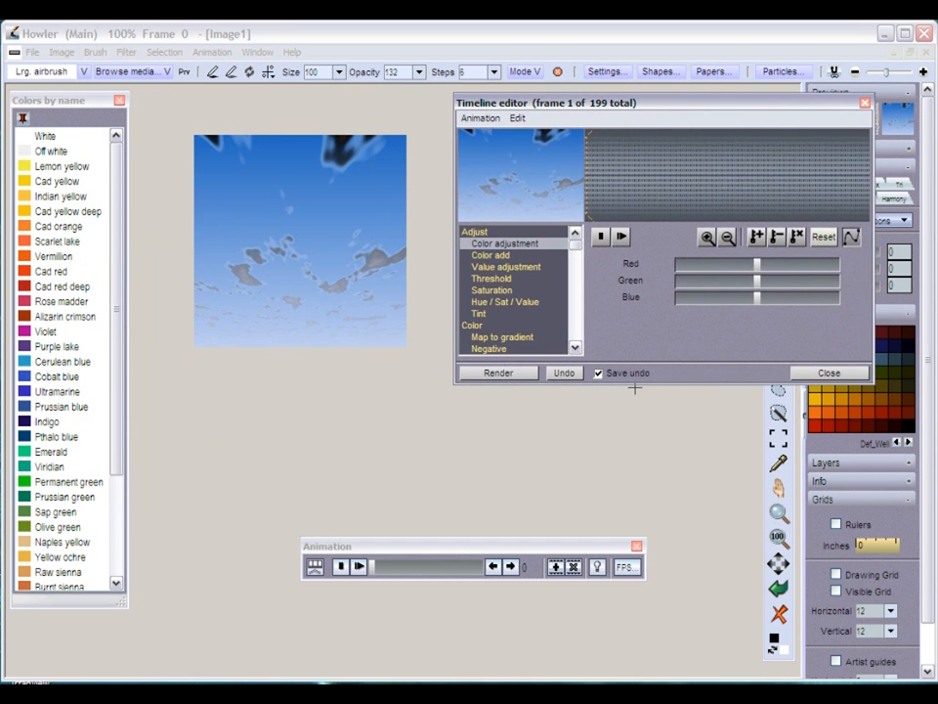
{"action": "left_click_drag", "start_coordinate": [645, 386], "coordinate": [654, 653]}
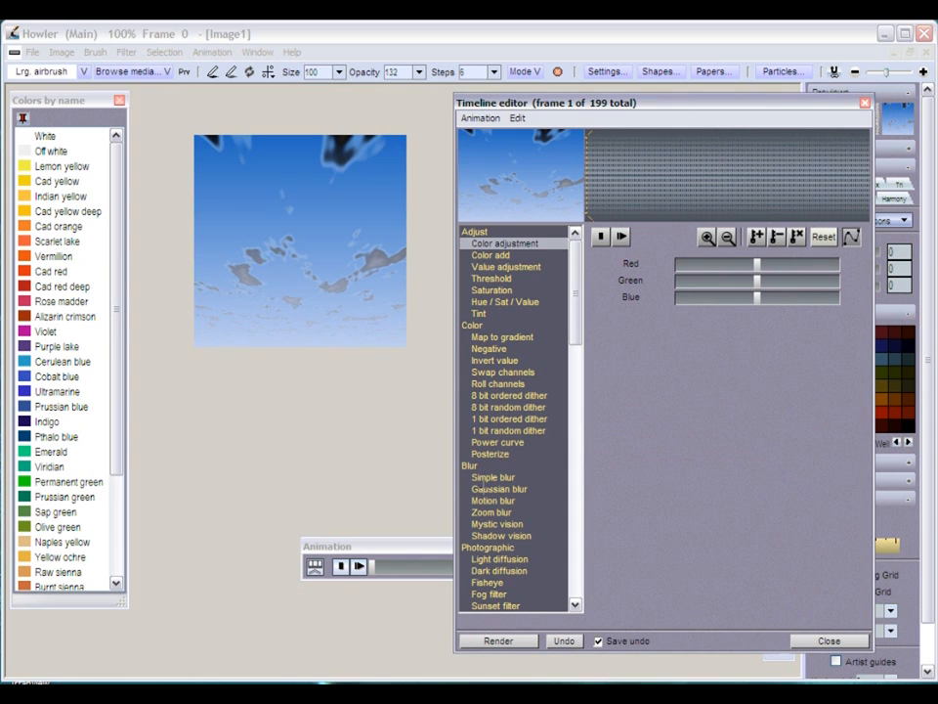
Step: Try the Mystic vision blur in the Timeline editor with Center X 70, Center y 2, Factor 42 and Quality 89
{"action": "left_click", "coordinate": [497, 524]}
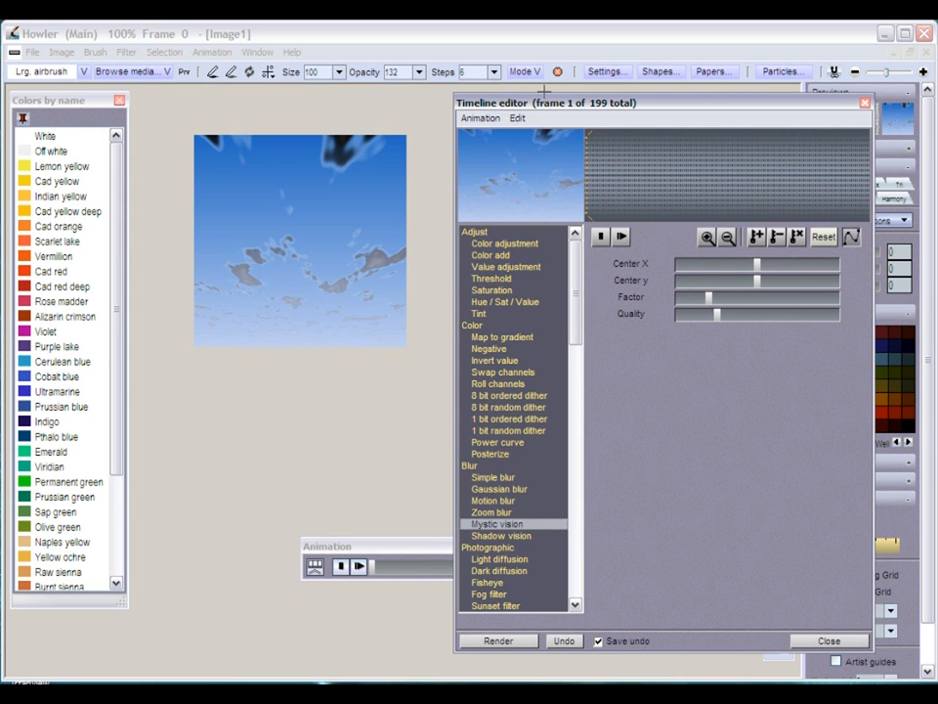
{"action": "left_click_drag", "start_coordinate": [554, 103], "coordinate": [535, 116]}
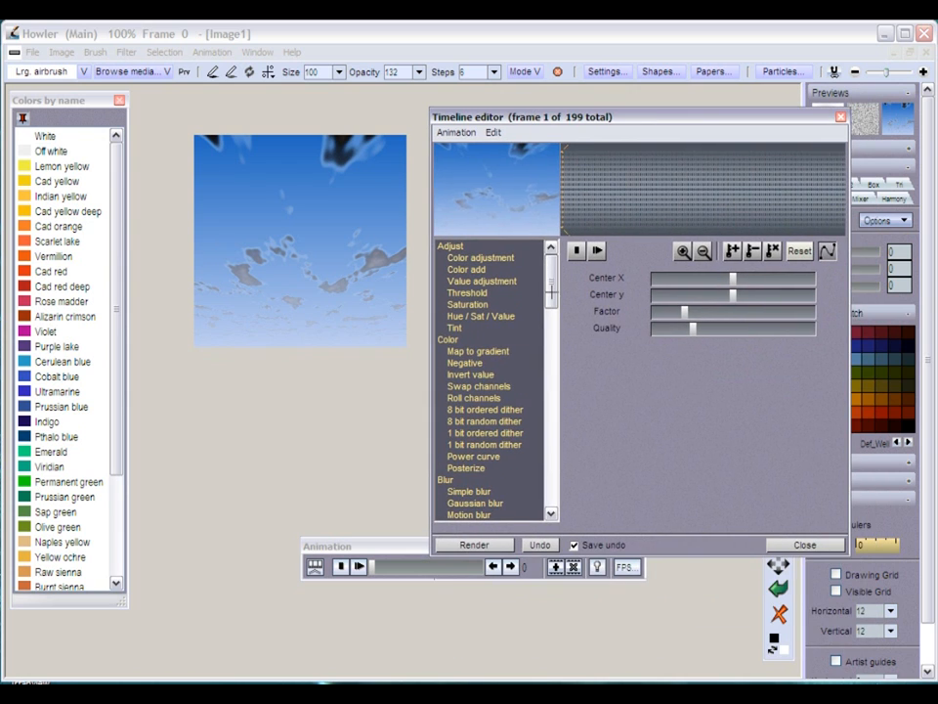
{"action": "left_click_drag", "start_coordinate": [397, 546], "coordinate": [273, 568]}
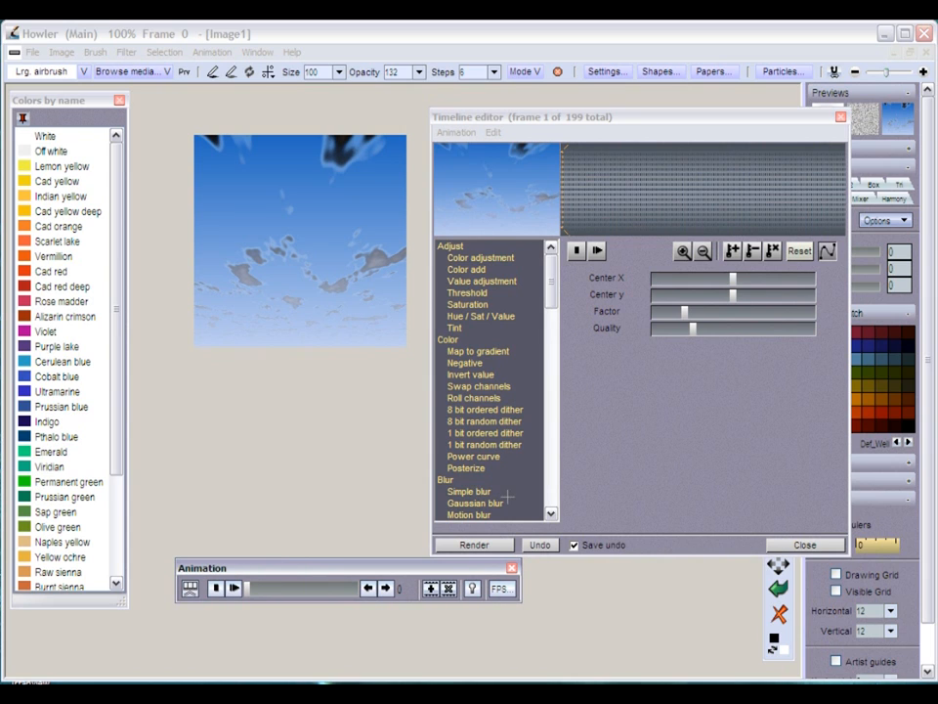
{"action": "left_click", "coordinate": [554, 485]}
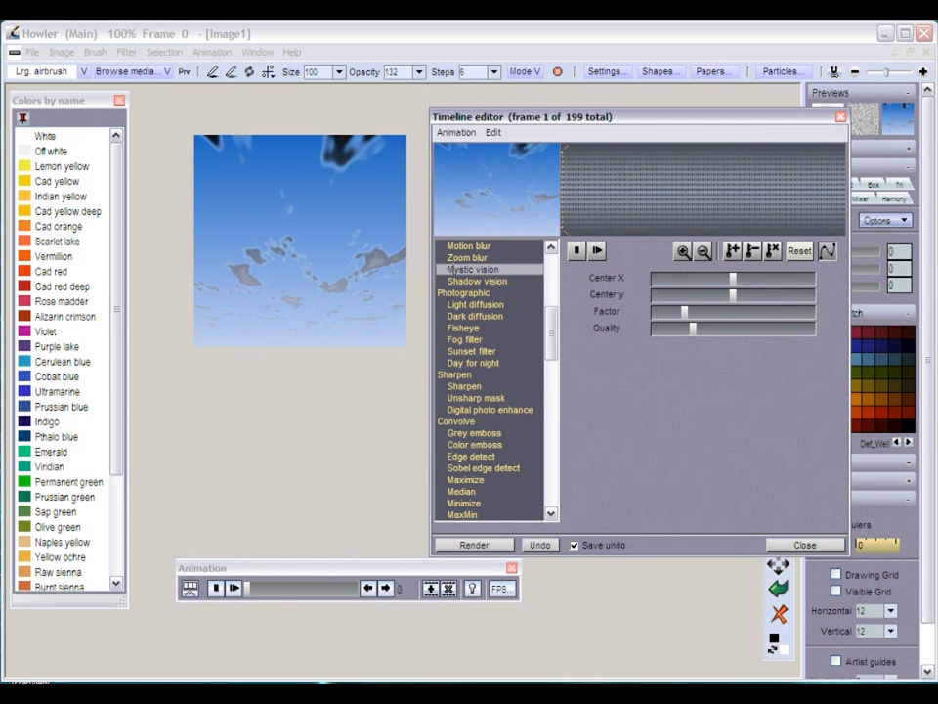
{"action": "left_click_drag", "start_coordinate": [496, 173], "coordinate": [509, 102]}
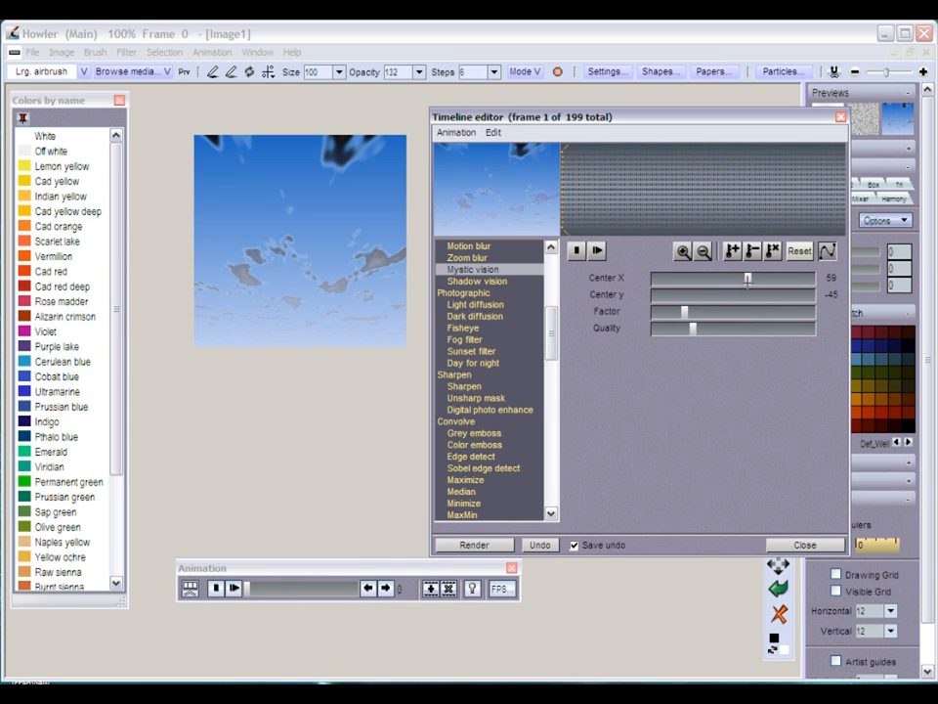
{"action": "left_click_drag", "start_coordinate": [684, 311], "coordinate": [723, 329]}
{"action": "left_click_drag", "start_coordinate": [524, 176], "coordinate": [522, 146]}
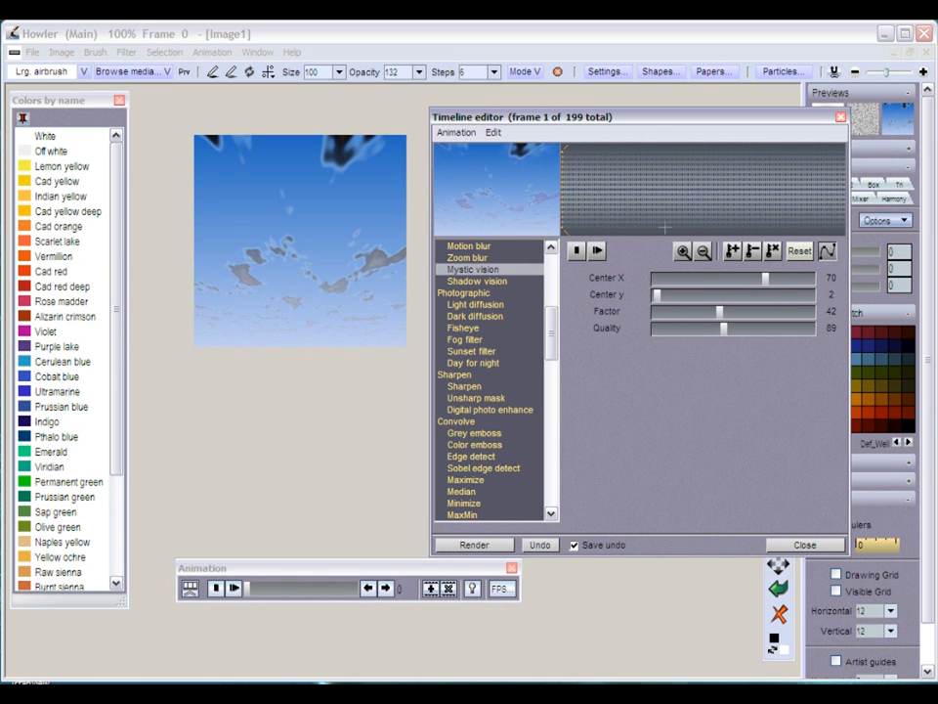
Step: Render Shadow vision through the animation with Center X 87, Center y -65, Factor 68 and Quality 99, and play it back
{"action": "left_click", "coordinate": [489, 281]}
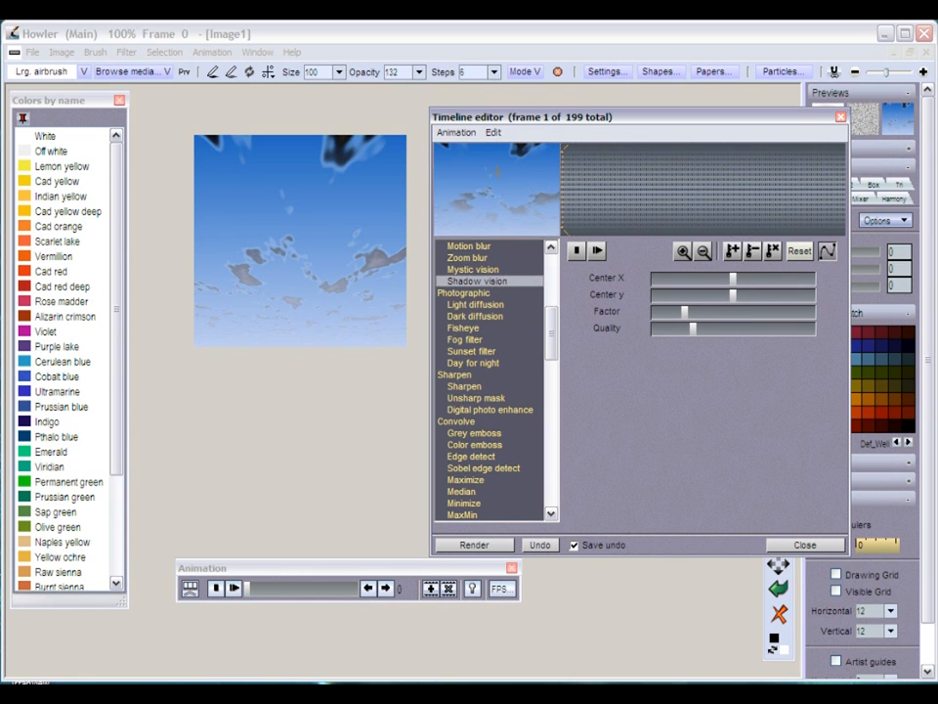
{"action": "left_click_drag", "start_coordinate": [498, 172], "coordinate": [503, 113]}
{"action": "left_click_drag", "start_coordinate": [507, 193], "coordinate": [523, 83]}
{"action": "left_click_drag", "start_coordinate": [510, 189], "coordinate": [543, 84]}
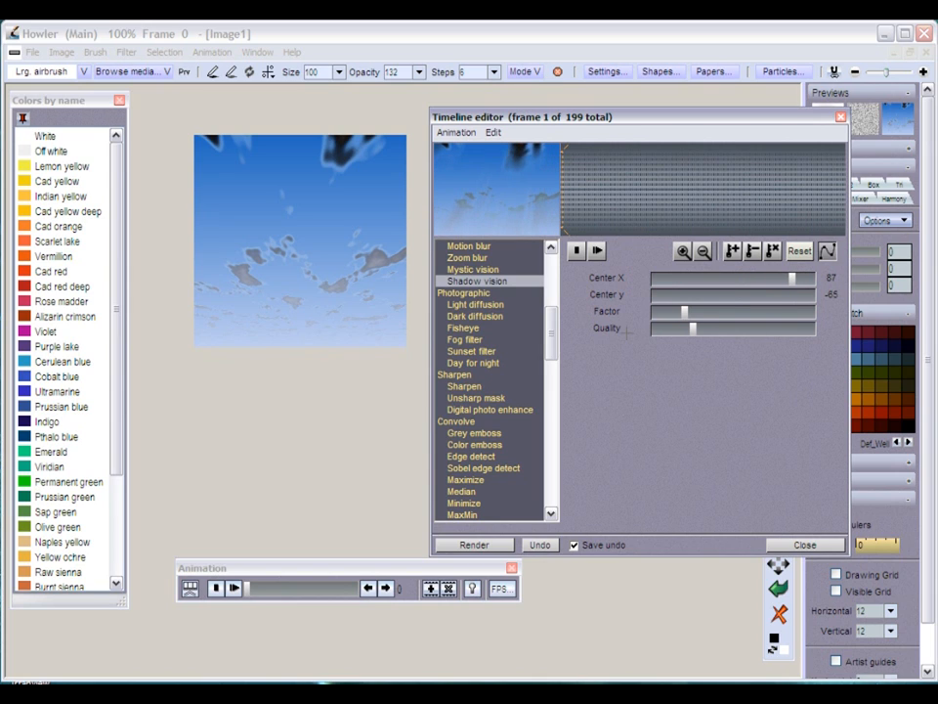
{"action": "left_click_drag", "start_coordinate": [684, 312], "coordinate": [731, 312]}
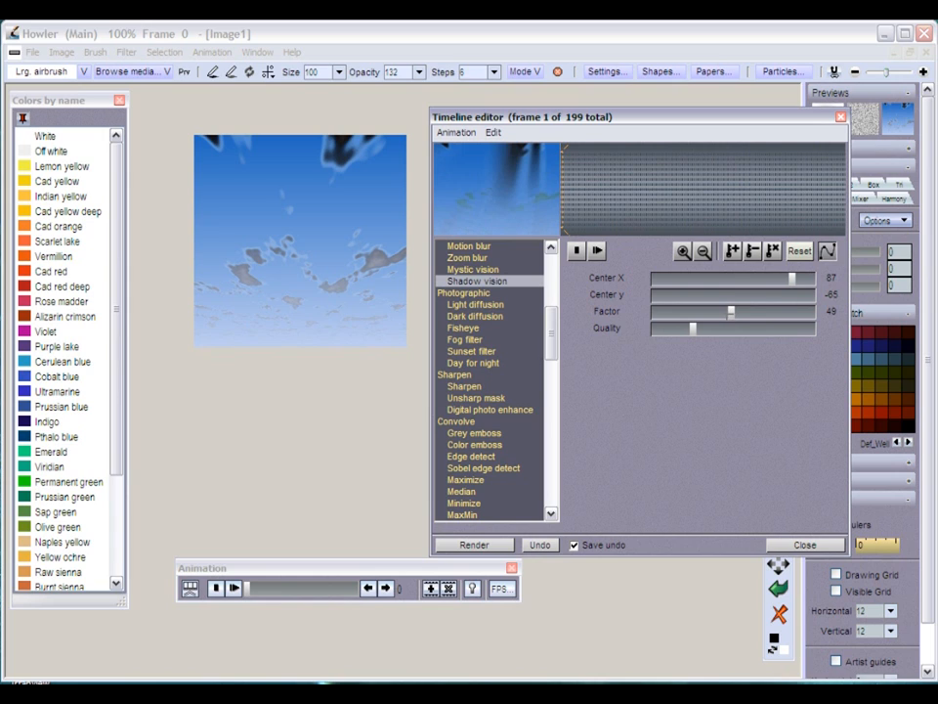
{"action": "left_click_drag", "start_coordinate": [693, 328], "coordinate": [761, 311]}
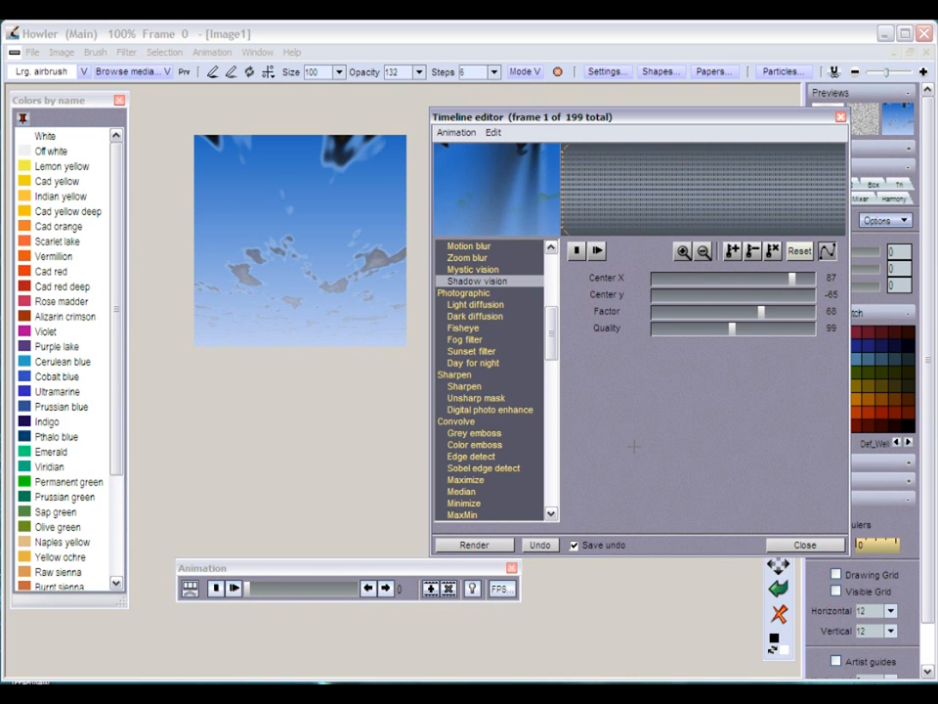
{"action": "left_click", "coordinate": [478, 545]}
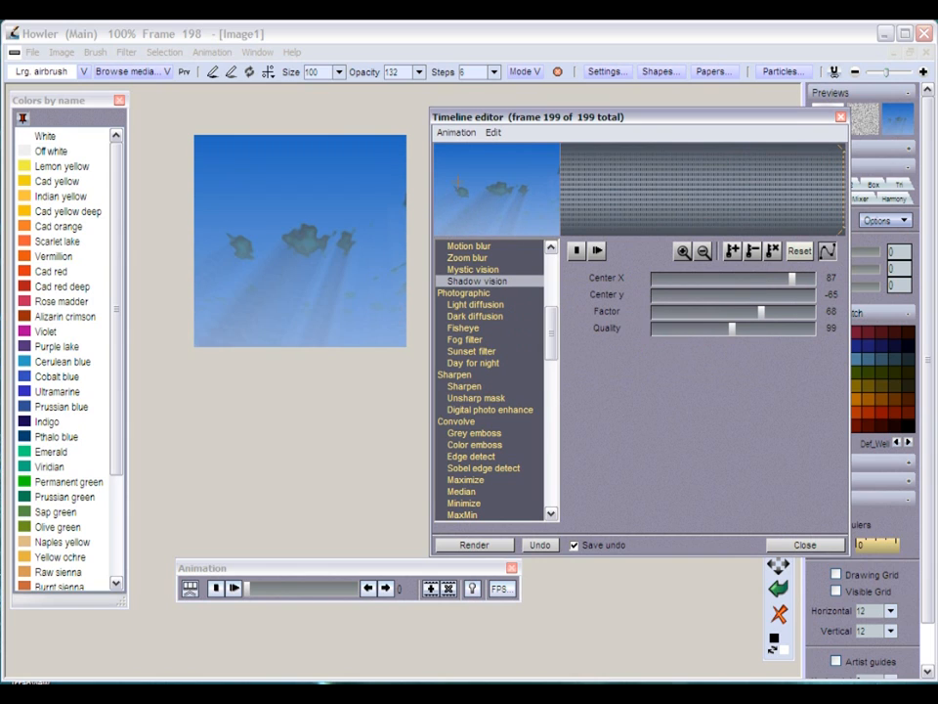
{"action": "left_click", "coordinate": [598, 250]}
Step: Preview the Snowfall effect, switch to Lens flare and choose the orange preset in the flare options
{"action": "left_click_drag", "start_coordinate": [552, 322], "coordinate": [555, 480]}
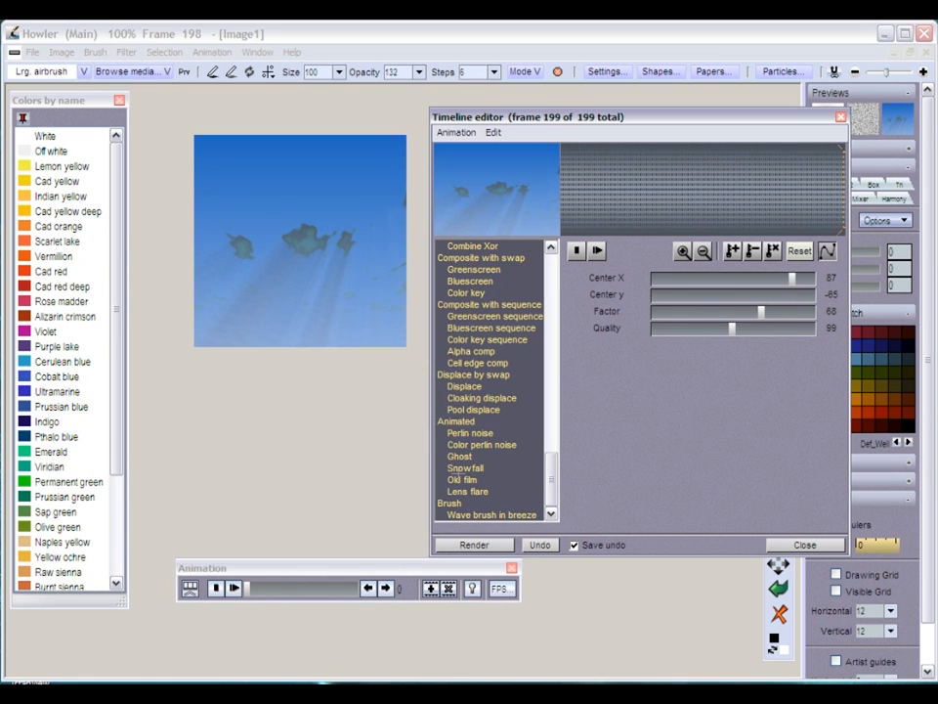
{"action": "left_click", "coordinate": [485, 468]}
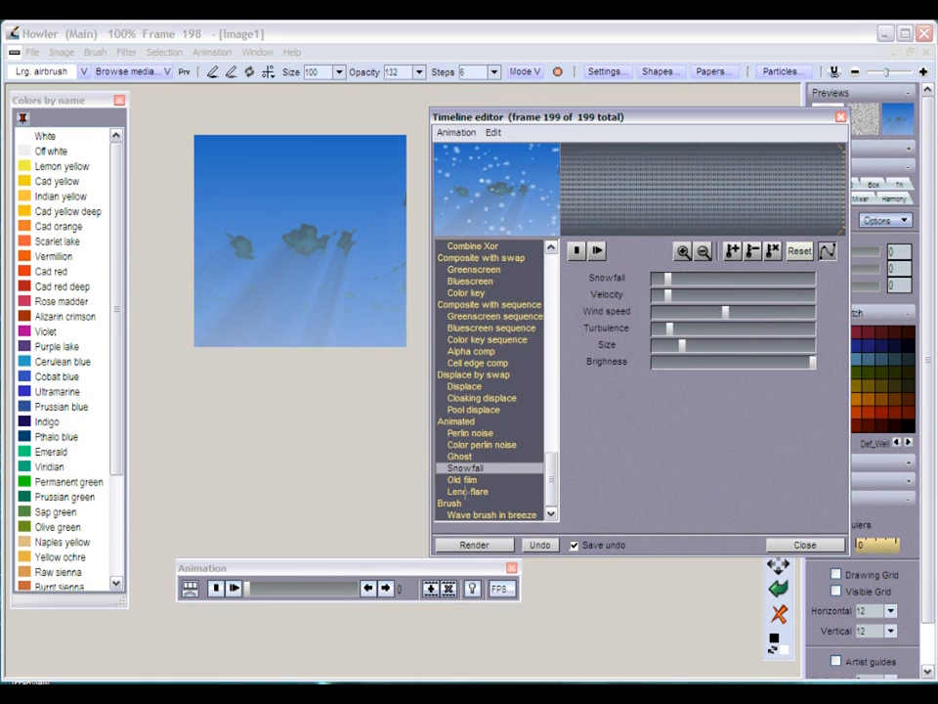
{"action": "left_click", "coordinate": [457, 491]}
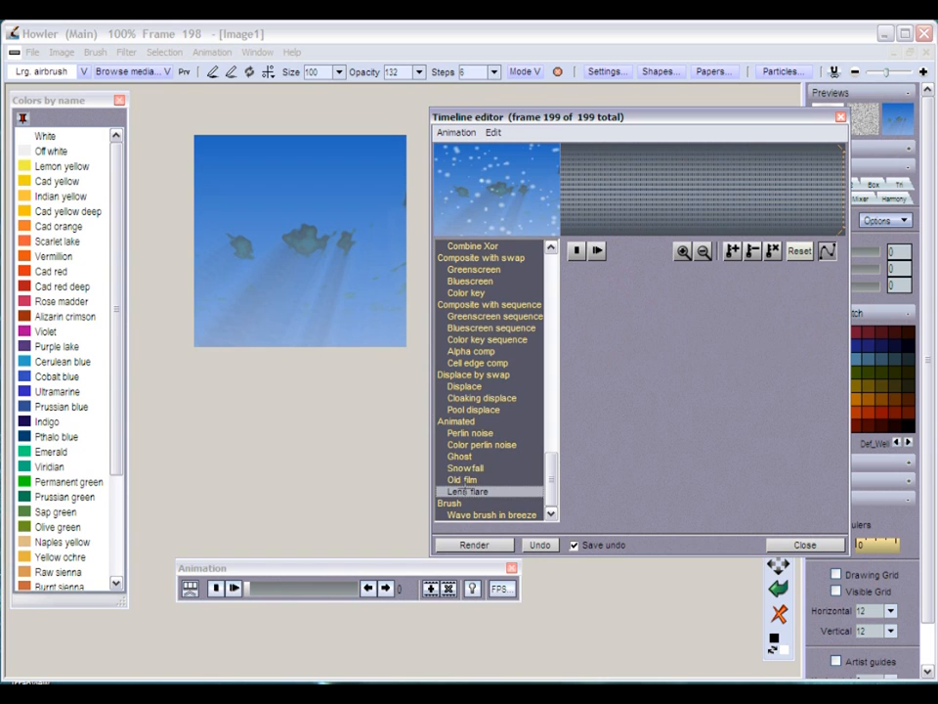
{"action": "left_click_drag", "start_coordinate": [417, 331], "coordinate": [428, 296]}
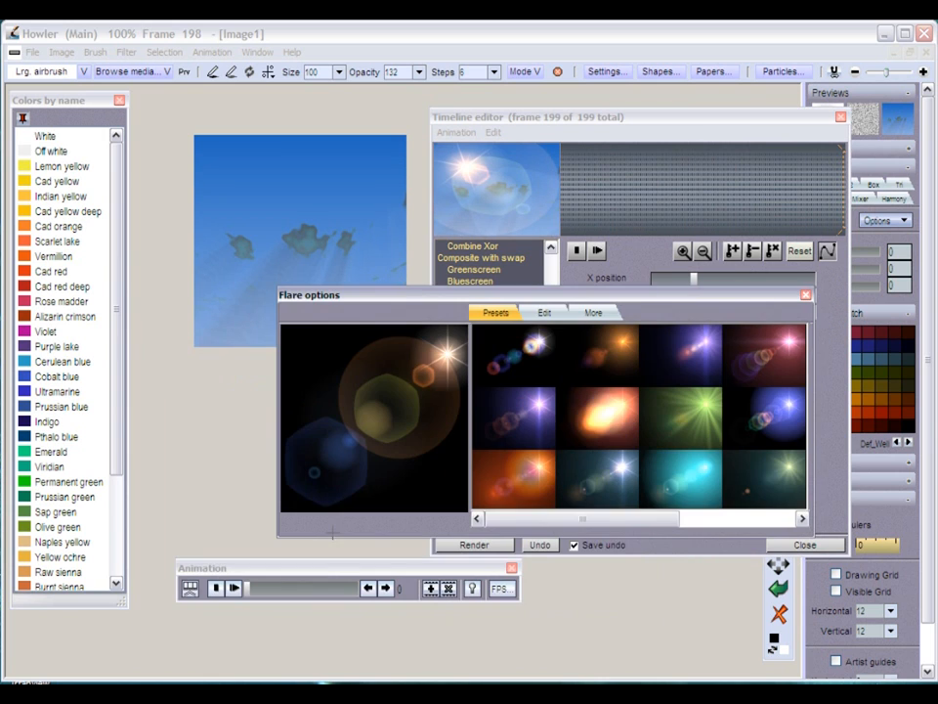
{"action": "left_click_drag", "start_coordinate": [321, 567], "coordinate": [286, 610]}
{"action": "left_click_drag", "start_coordinate": [421, 299], "coordinate": [290, 396]}
{"action": "left_click", "coordinate": [386, 586]}
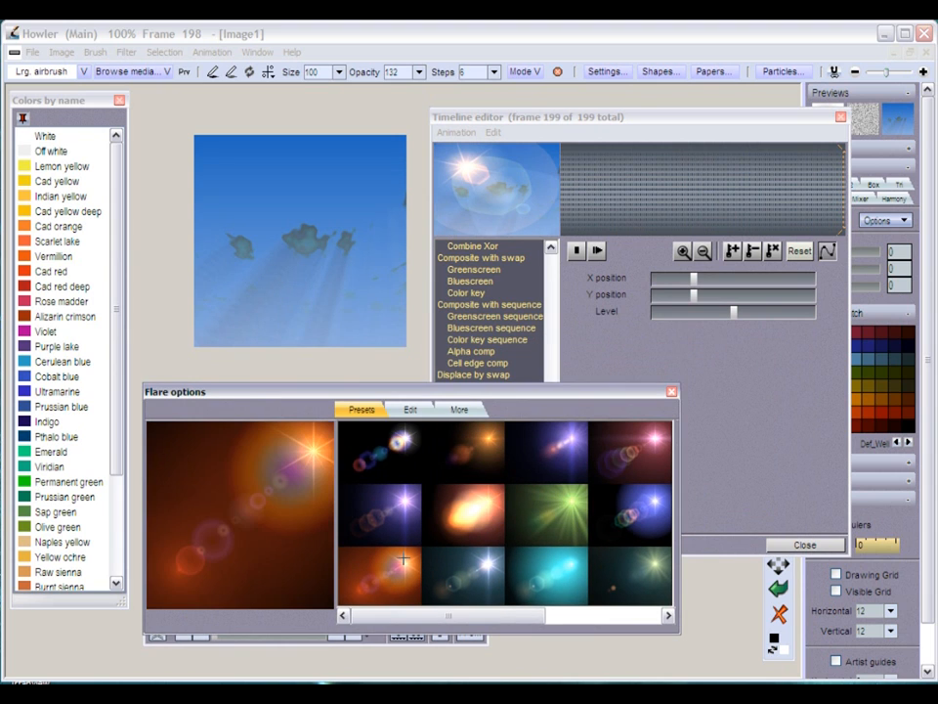
Step: Position the lens flare at X position 91 and Y position -22, and set its Level to 565
{"action": "mouse_move", "coordinate": [545, 151]}
{"action": "left_mouse_down"}
{"action": "mouse_move", "coordinate": [544, 159]}
{"action": "mouse_move", "coordinate": [545, 134]}
{"action": "mouse_move", "coordinate": [552, 141]}
{"action": "left_mouse_up"}
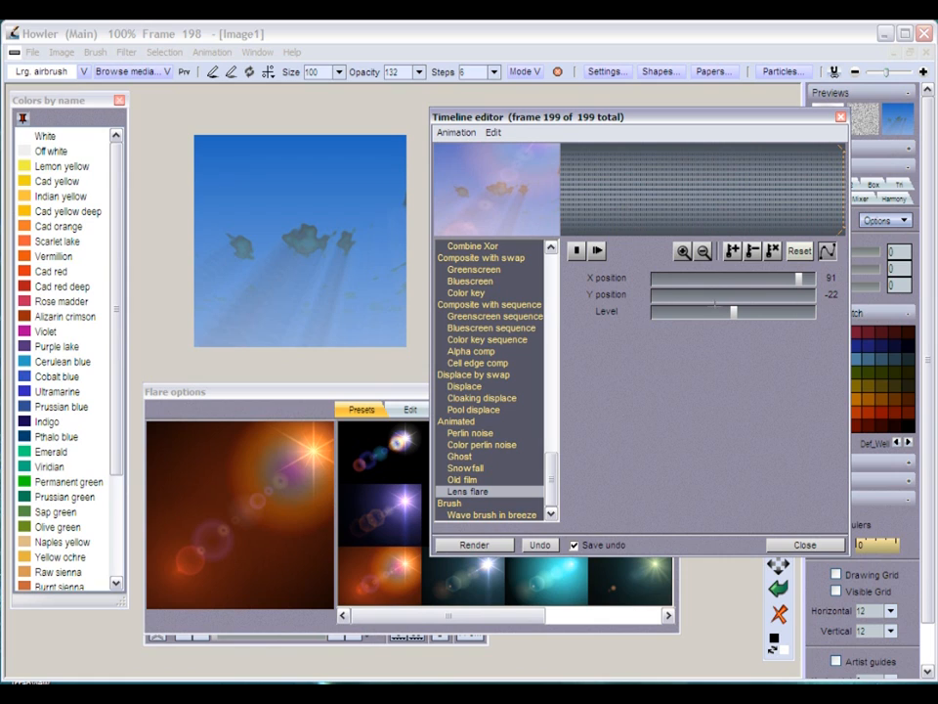
{"action": "left_click_drag", "start_coordinate": [734, 312], "coordinate": [699, 313]}
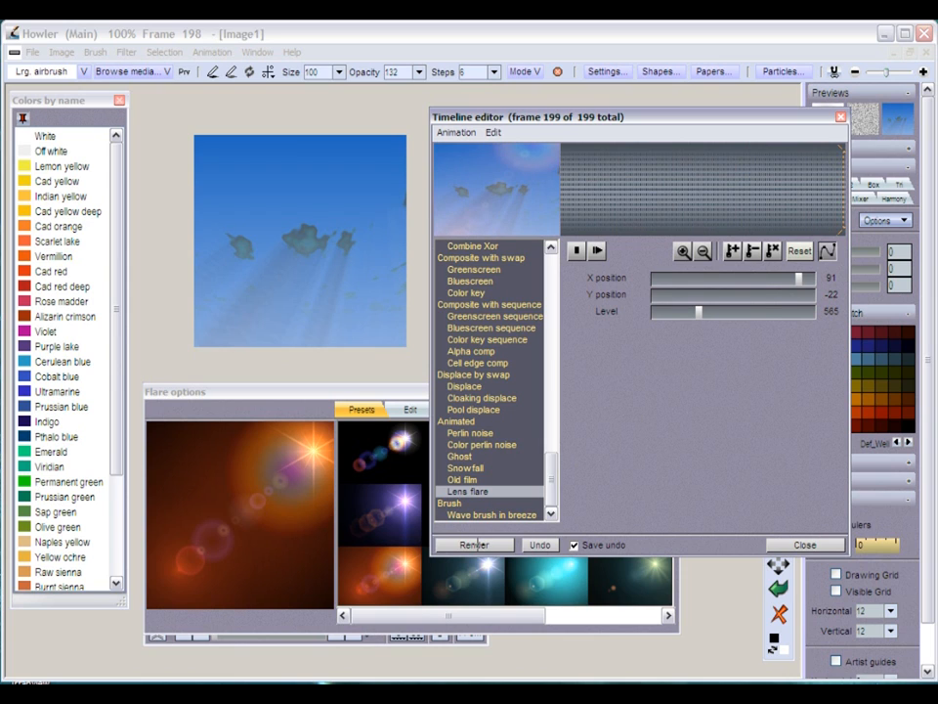
{"action": "left_click", "coordinate": [474, 545]}
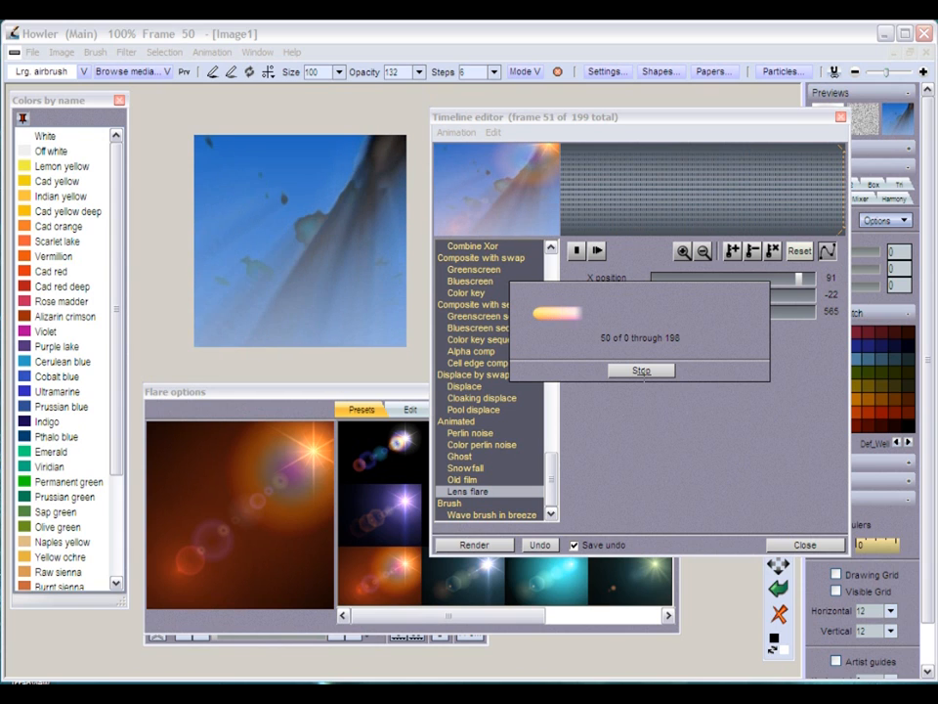
{"action": "left_click", "coordinate": [642, 370]}
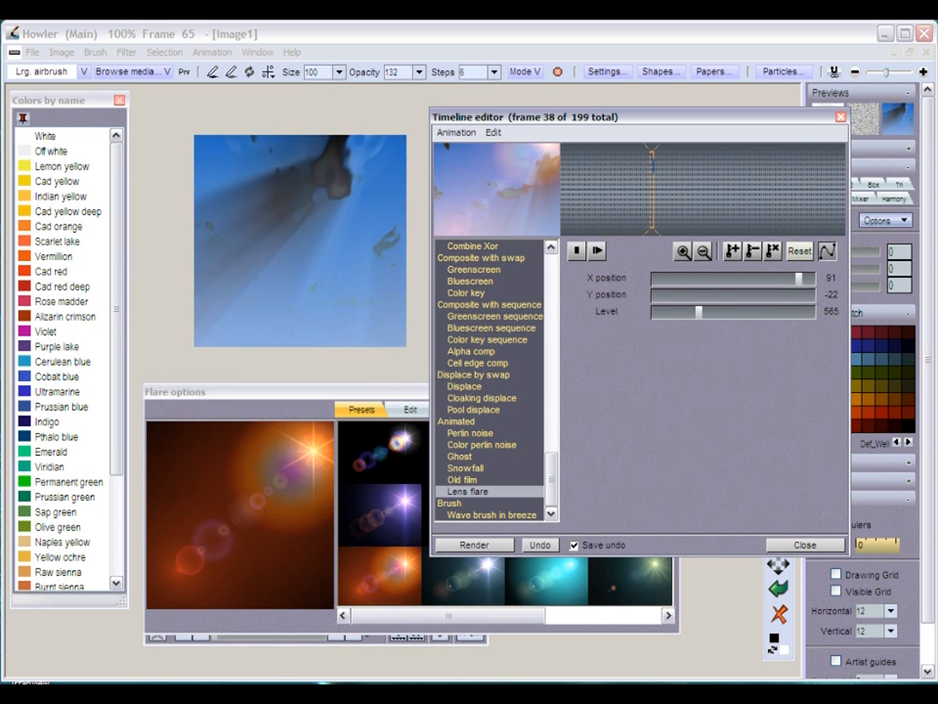
{"action": "left_click", "coordinate": [538, 544]}
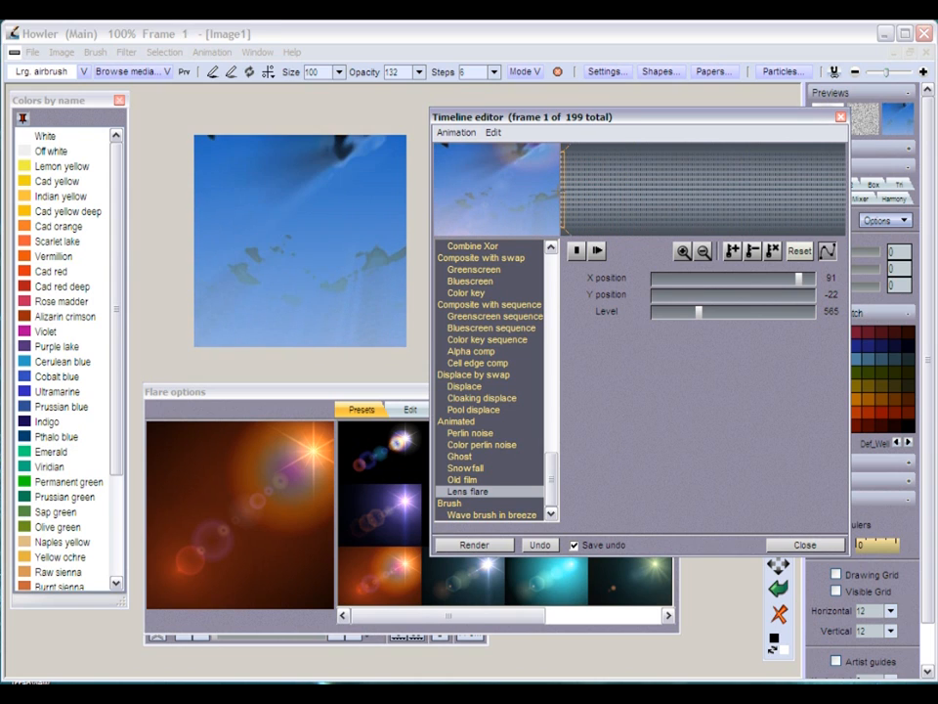
Step: Set the lens flare's Level to 680, keyframe it at frame 199 and widen the Timeline editor
{"action": "left_click", "coordinate": [707, 312]}
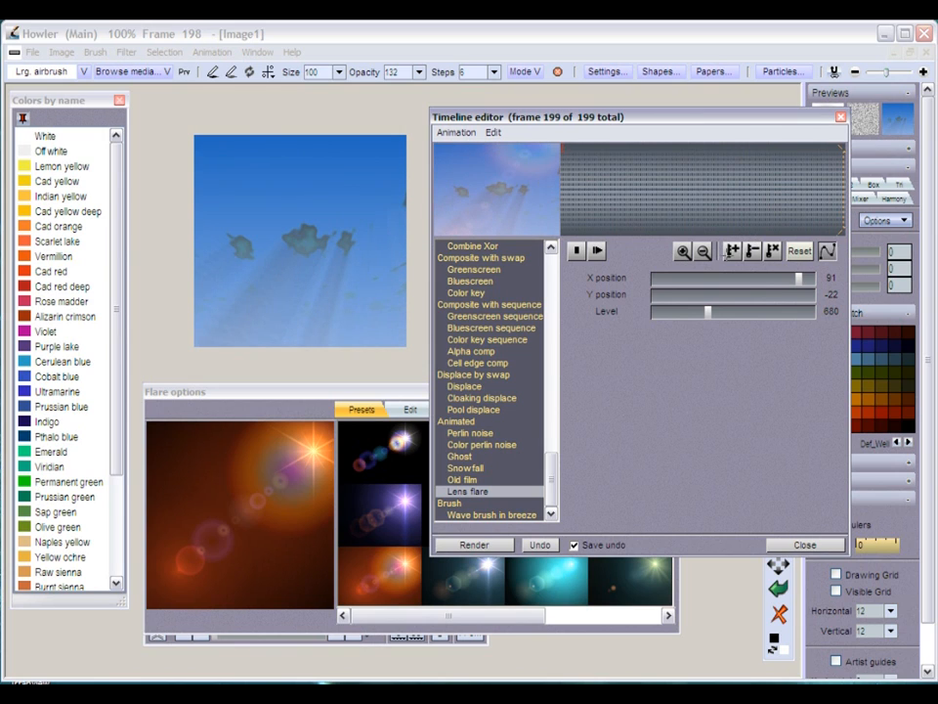
{"action": "left_click", "coordinate": [731, 251]}
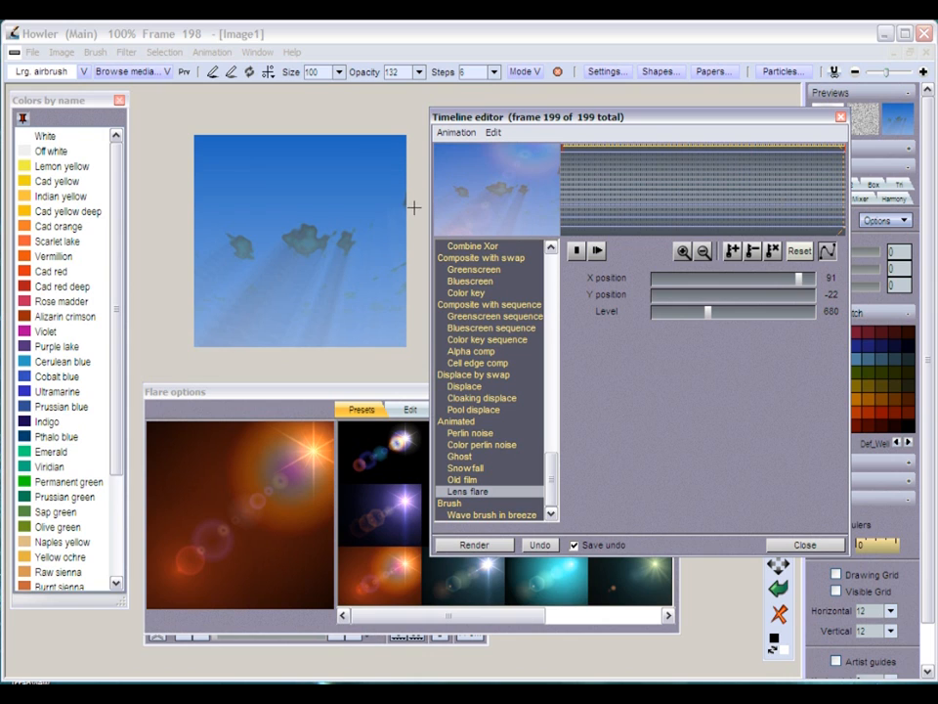
{"action": "left_click_drag", "start_coordinate": [426, 193], "coordinate": [288, 193]}
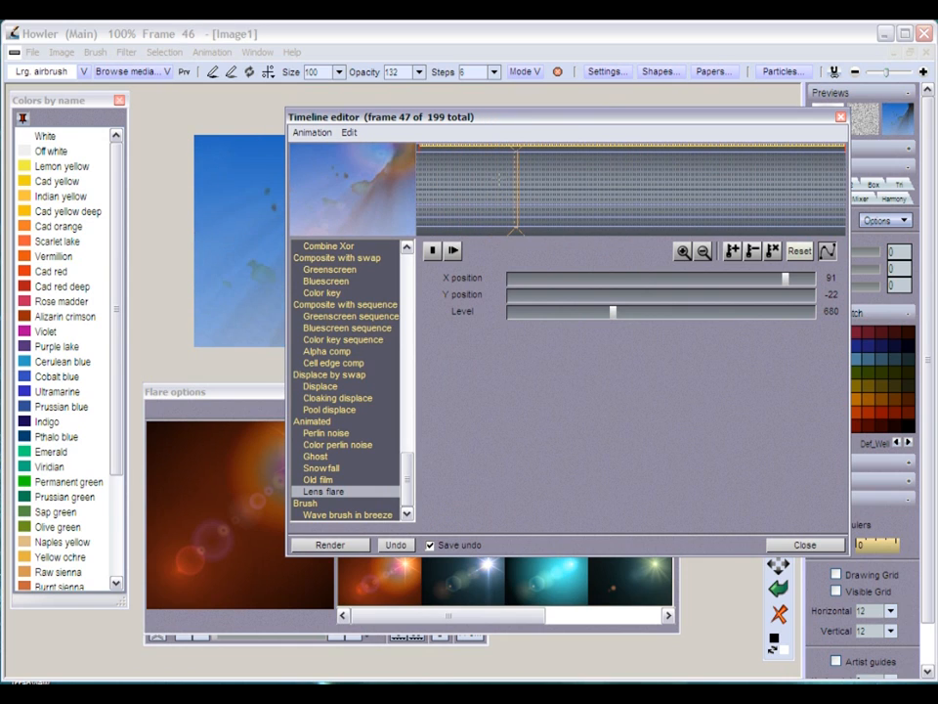
Step: Keyframe the lens flare at frames 43 and 52, lowering the Level to 137 at frame 52, and smooth the curve
{"action": "left_click_drag", "start_coordinate": [517, 189], "coordinate": [502, 188]}
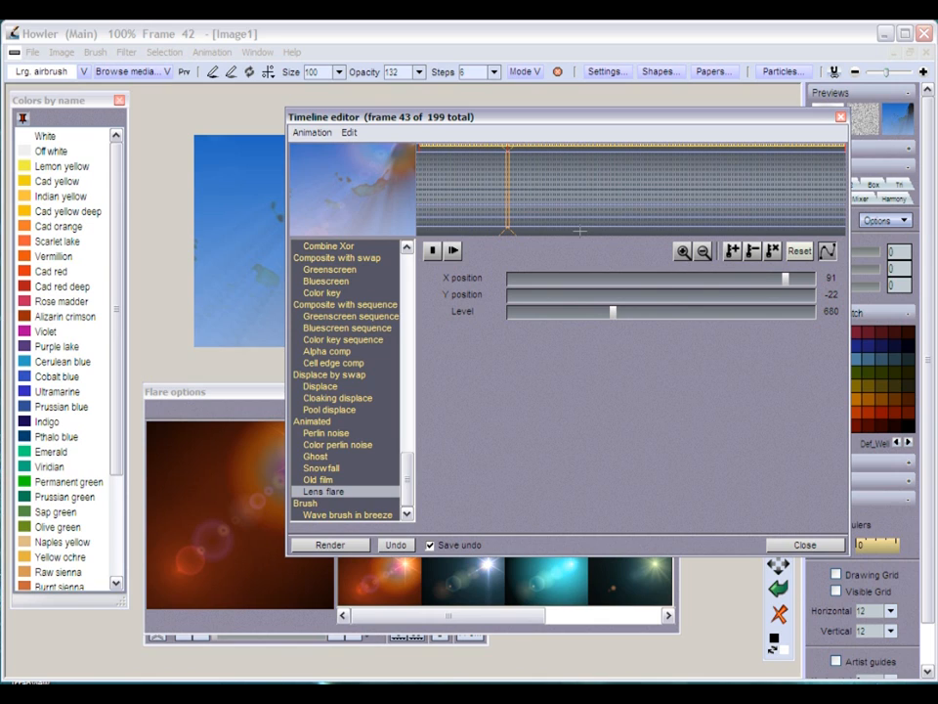
{"action": "left_click_drag", "start_coordinate": [509, 231], "coordinate": [528, 231]}
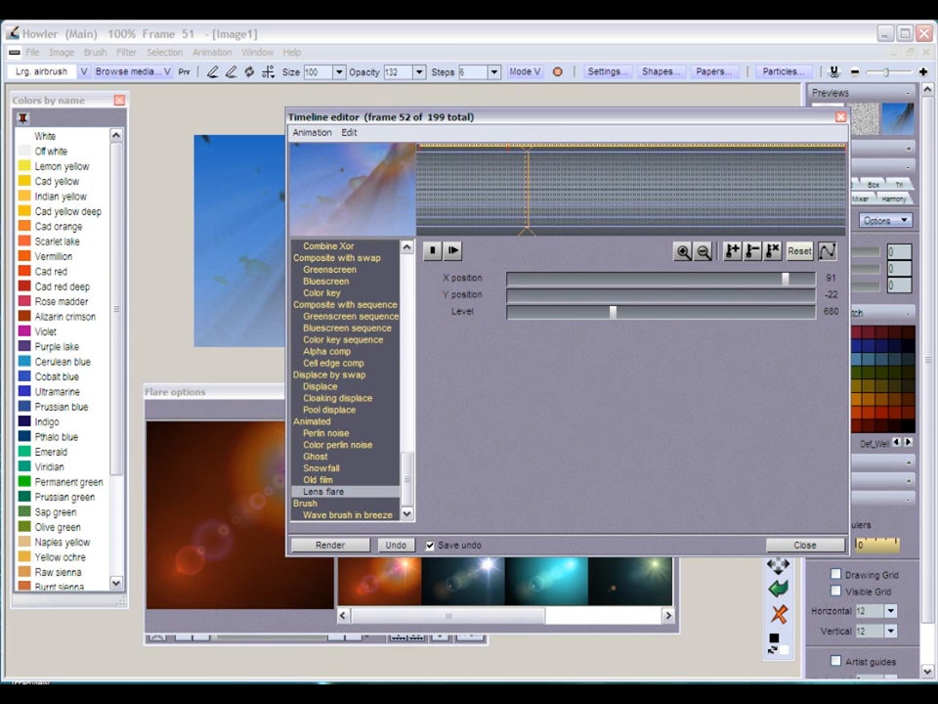
{"action": "left_click_drag", "start_coordinate": [613, 312], "coordinate": [559, 312]}
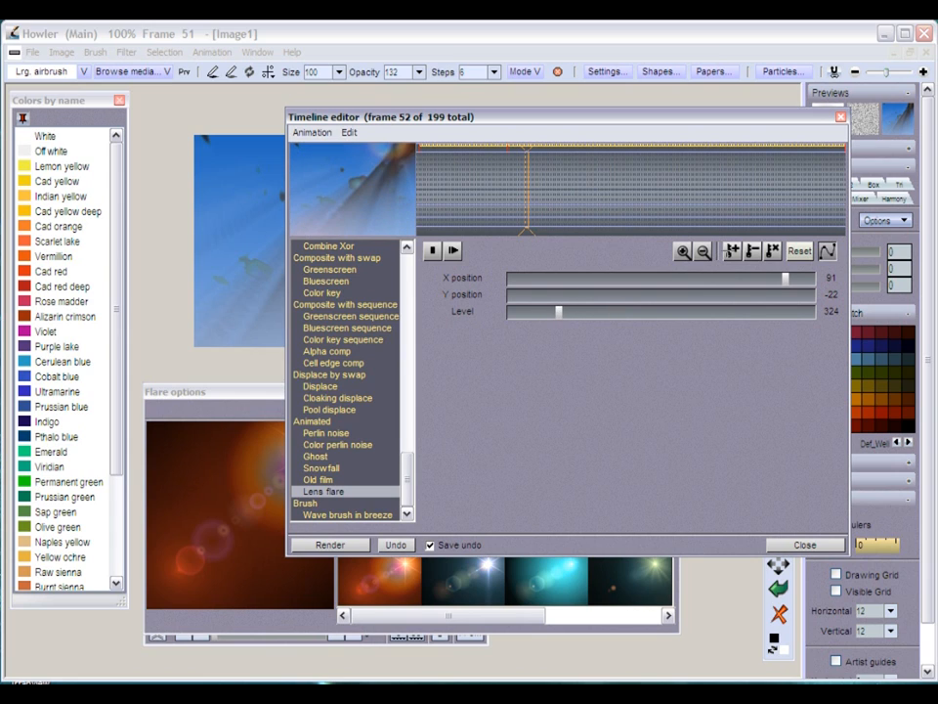
{"action": "left_click_drag", "start_coordinate": [559, 312], "coordinate": [531, 312]}
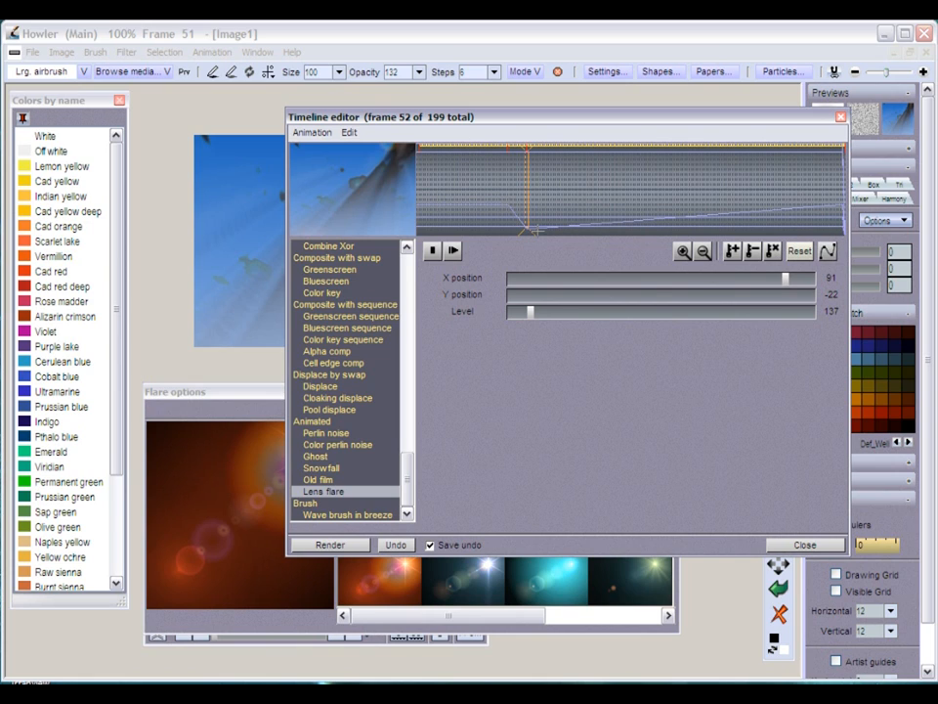
{"action": "left_click", "coordinate": [828, 250]}
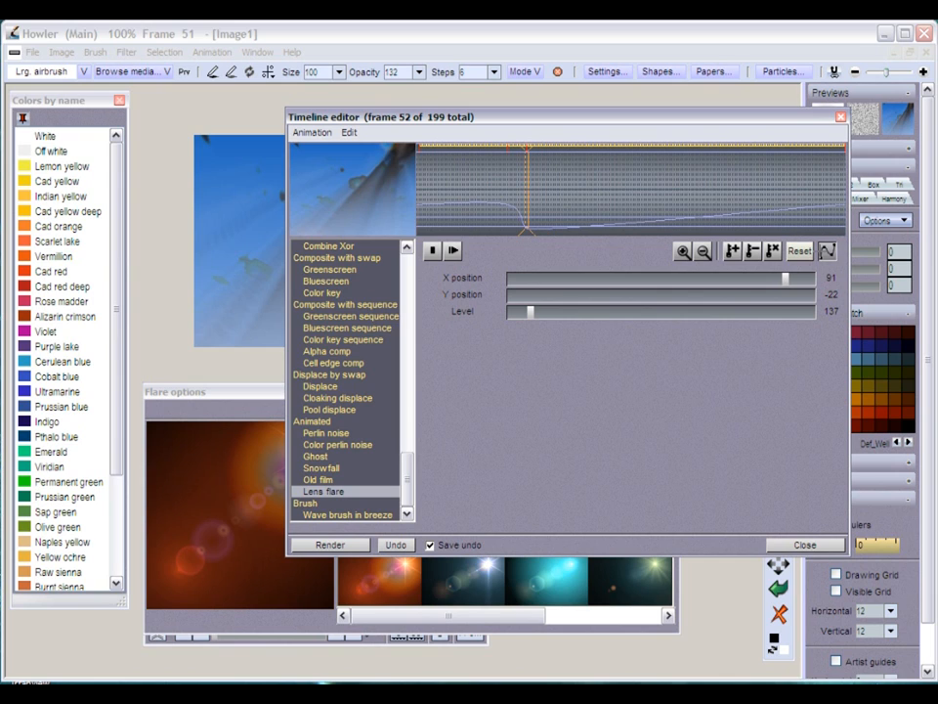
Step: Bring the flare back after the cloud passes by keyframing Level 384 at frame 69 and 730 at frame 81
{"action": "left_click", "coordinate": [549, 154]}
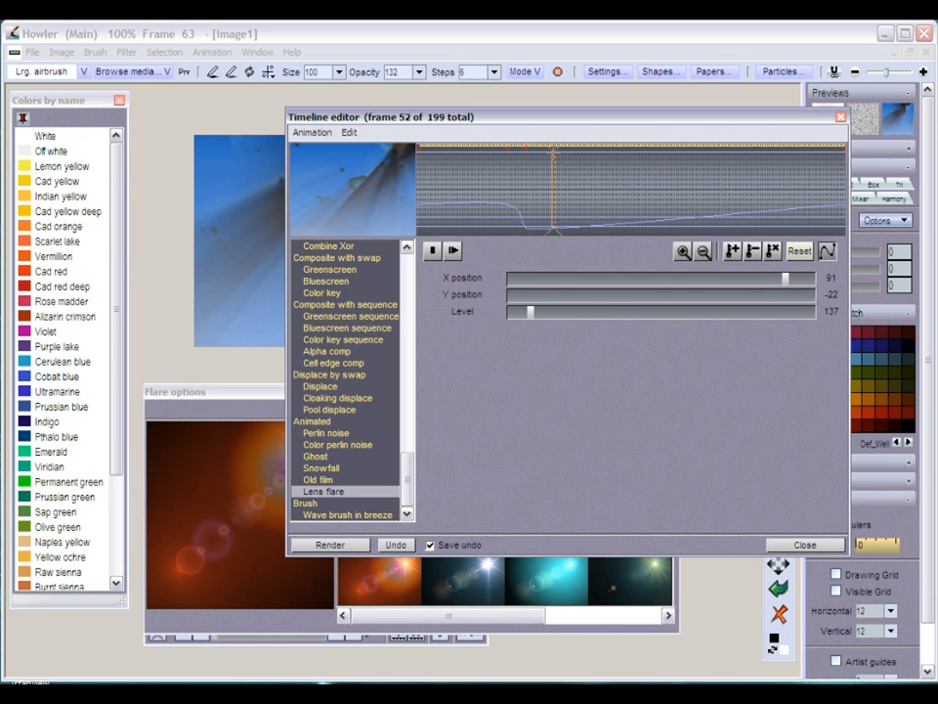
{"action": "left_click", "coordinate": [564, 153]}
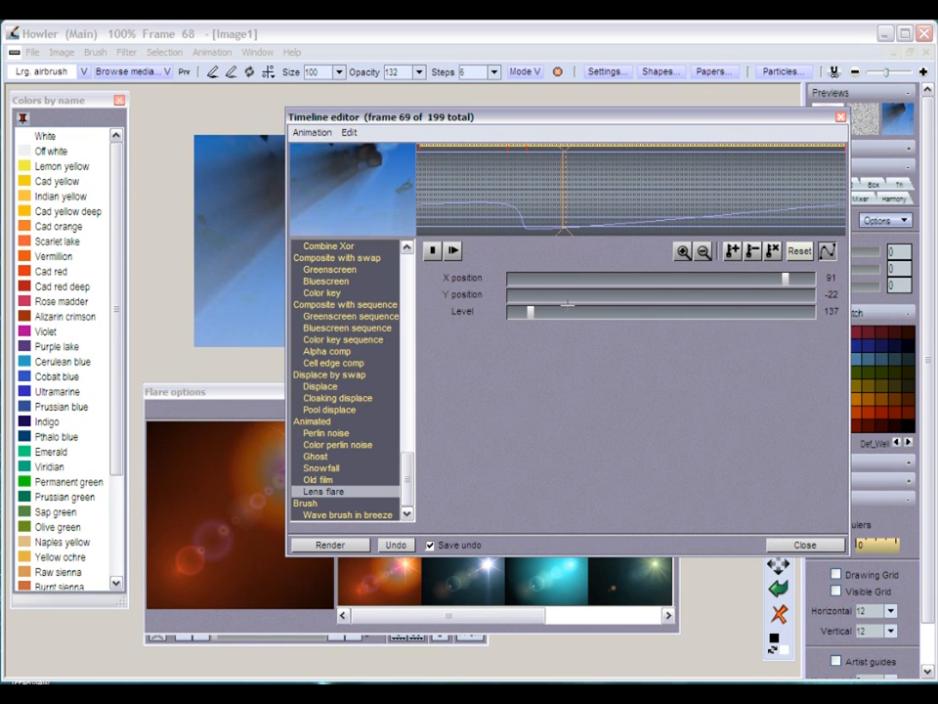
{"action": "left_click", "coordinate": [571, 309]}
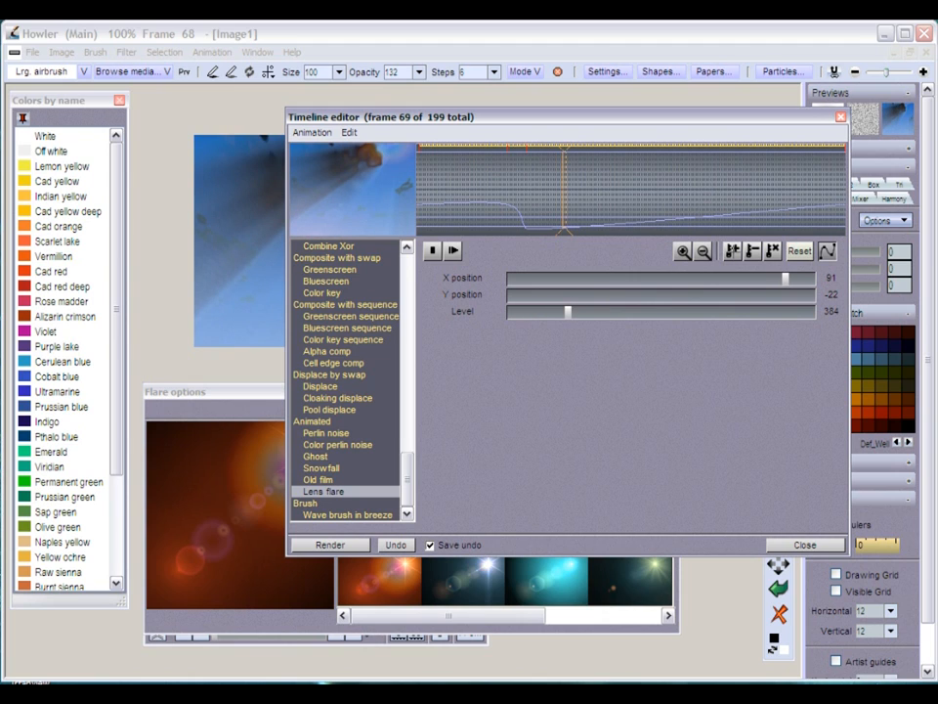
{"action": "left_click", "coordinate": [589, 153]}
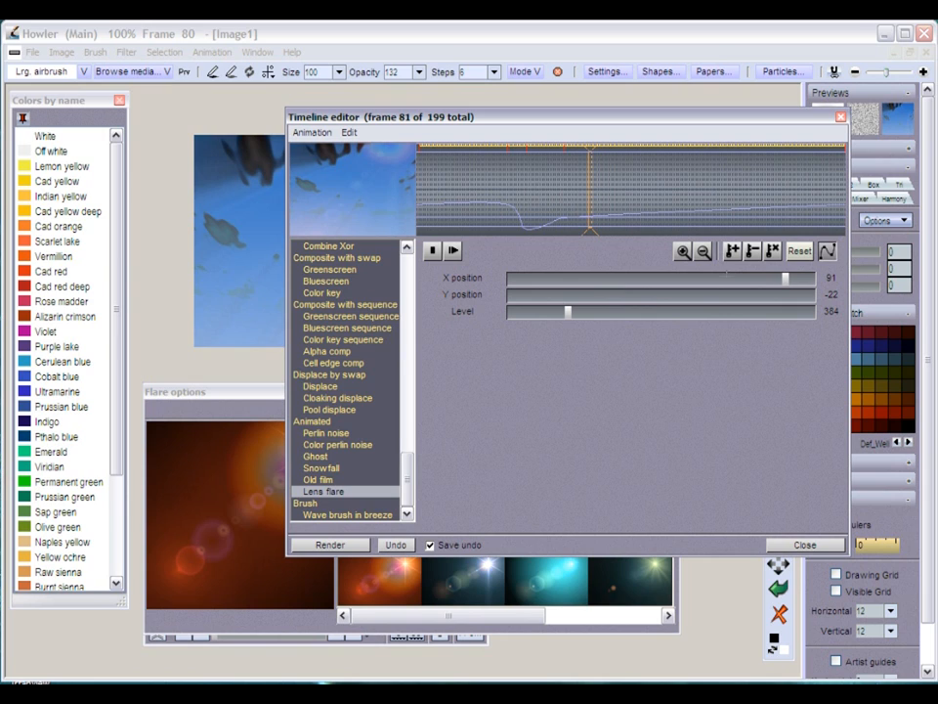
{"action": "left_click_drag", "start_coordinate": [626, 311], "coordinate": [620, 311]}
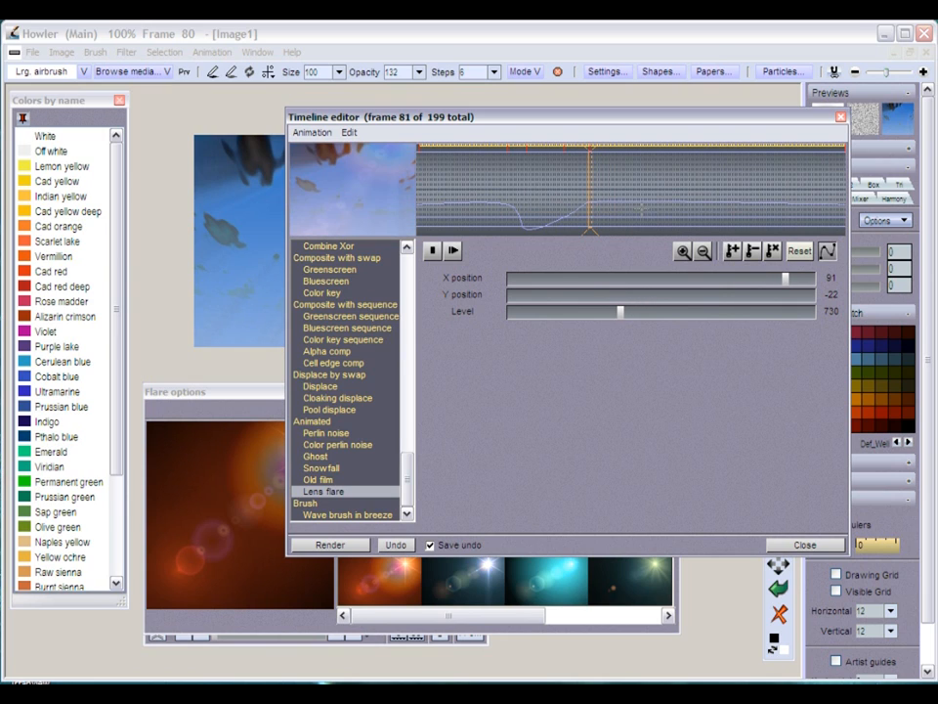
Step: Add a brief flare dip by keyframing Level 93 at frame 110 and Level 604 at frame 116
{"action": "mouse_move", "coordinate": [625, 157]}
{"action": "left_mouse_down"}
{"action": "mouse_move", "coordinate": [677, 156]}
{"action": "mouse_move", "coordinate": [644, 157]}
{"action": "mouse_move", "coordinate": [653, 157]}
{"action": "left_mouse_up"}
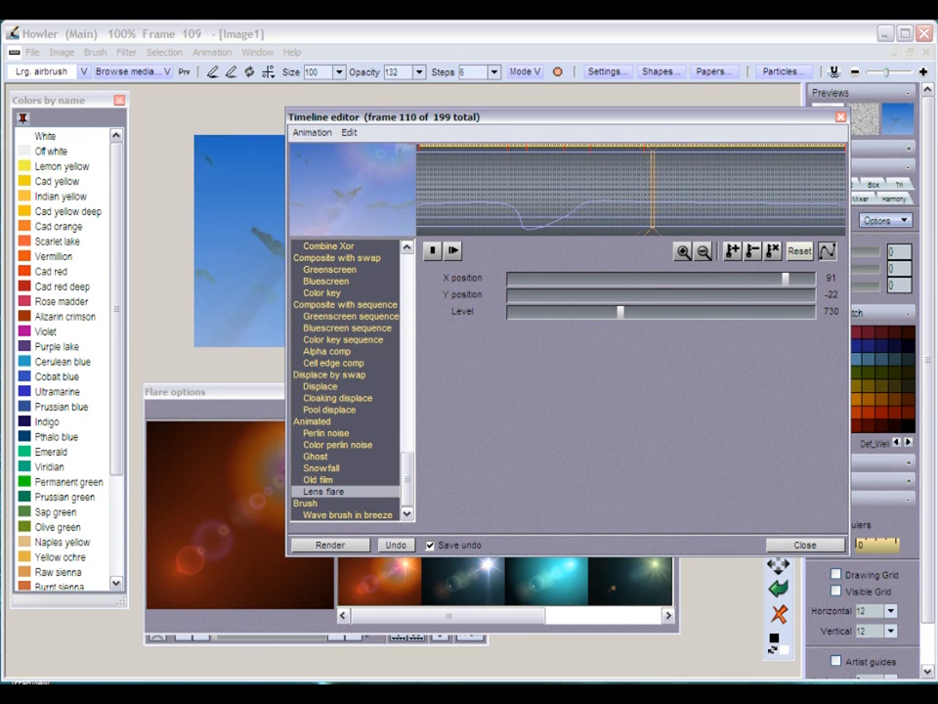
{"action": "left_click_drag", "start_coordinate": [620, 311], "coordinate": [523, 311]}
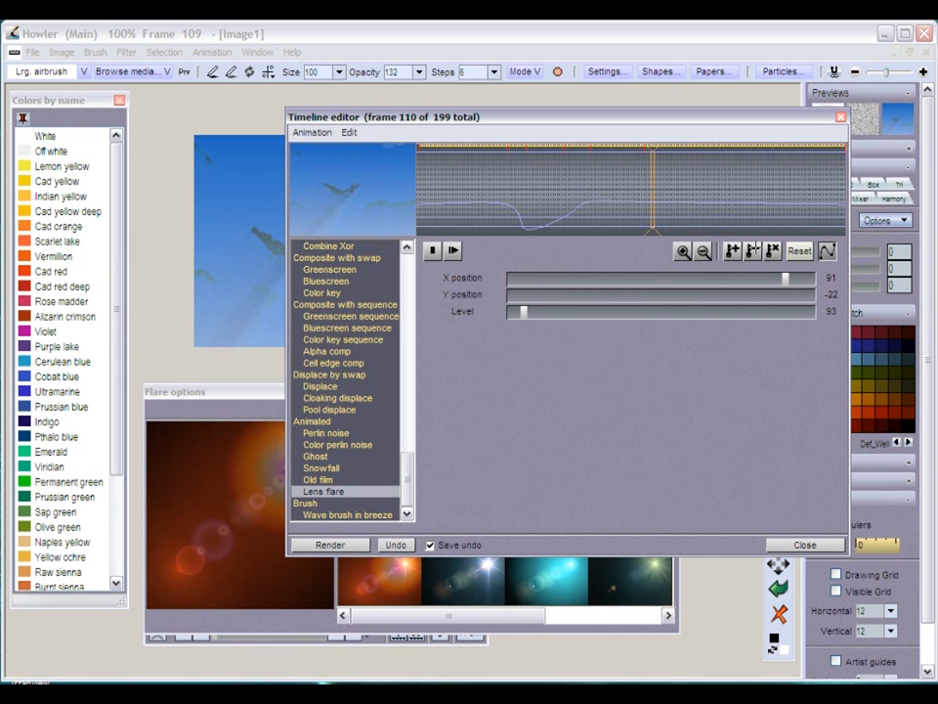
{"action": "left_click", "coordinate": [666, 154]}
{"action": "mouse_move", "coordinate": [524, 311]}
{"action": "left_mouse_down"}
{"action": "mouse_move", "coordinate": [616, 311]}
{"action": "mouse_move", "coordinate": [601, 311]}
{"action": "left_mouse_up"}
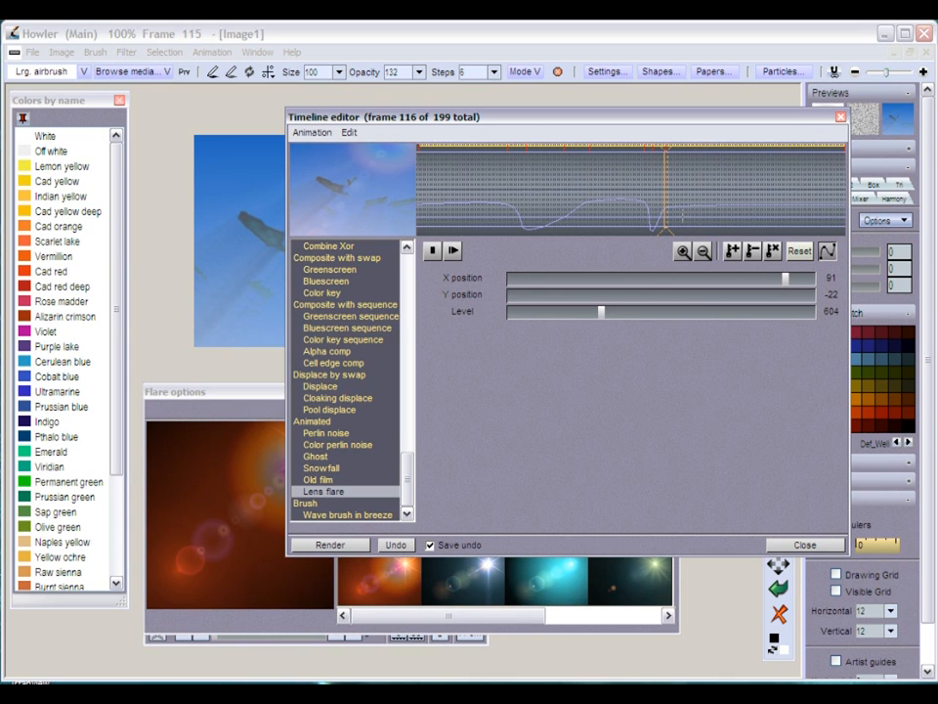
Step: Keyframe the flare at Level 16 on frame 175, render it through the animation, and close the Timeline editor and flare options
{"action": "mouse_move", "coordinate": [667, 154]}
{"action": "left_mouse_down"}
{"action": "mouse_move", "coordinate": [779, 154]}
{"action": "mouse_move", "coordinate": [755, 154]}
{"action": "left_mouse_up"}
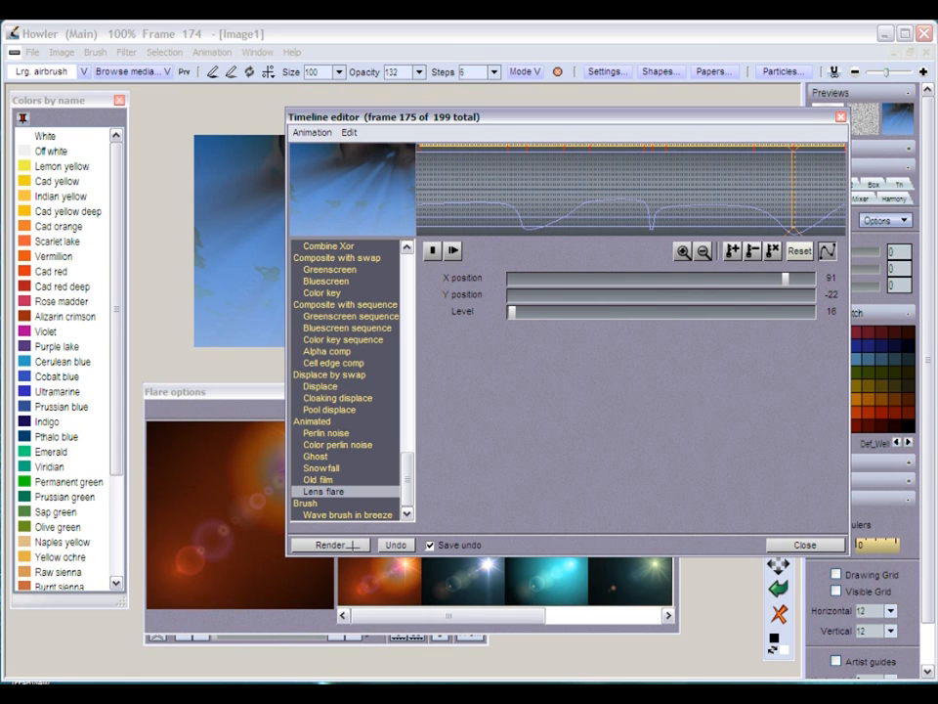
{"action": "left_click", "coordinate": [353, 544]}
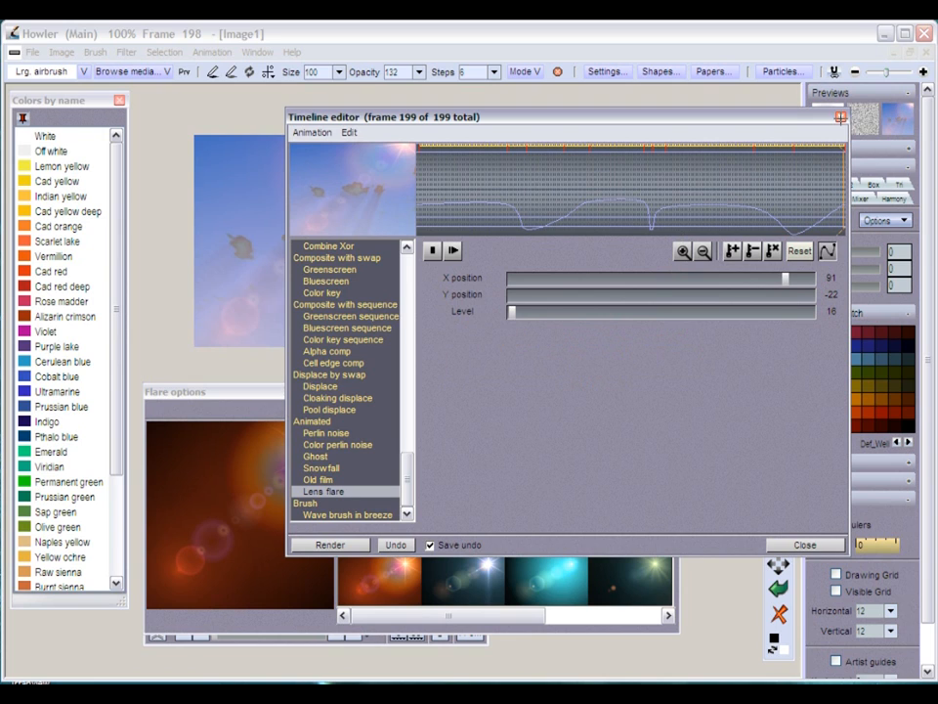
{"action": "left_click", "coordinate": [841, 118]}
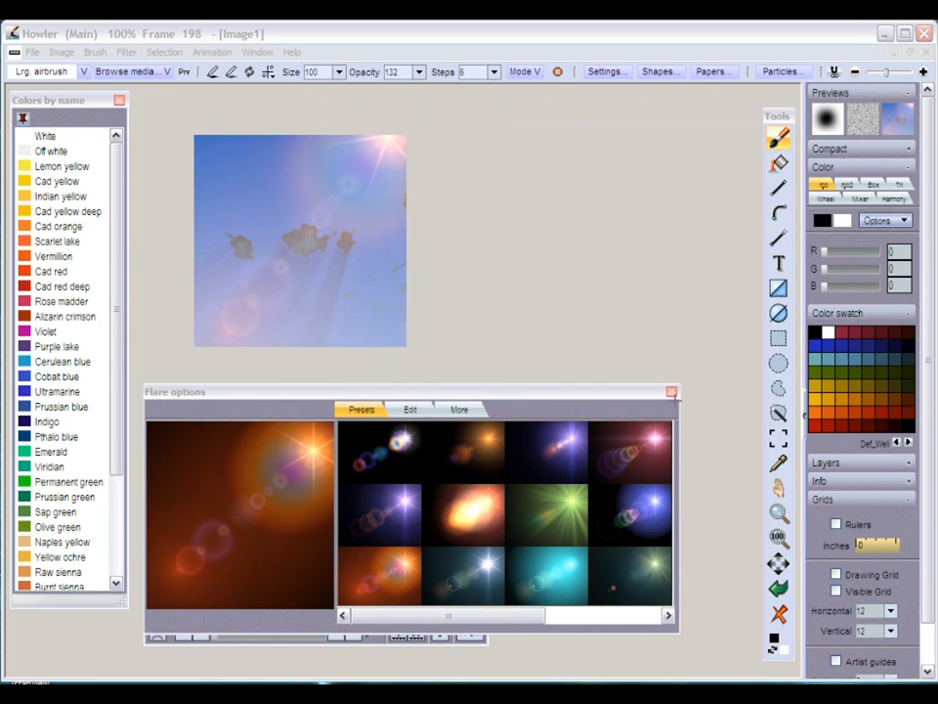
{"action": "left_click", "coordinate": [672, 392]}
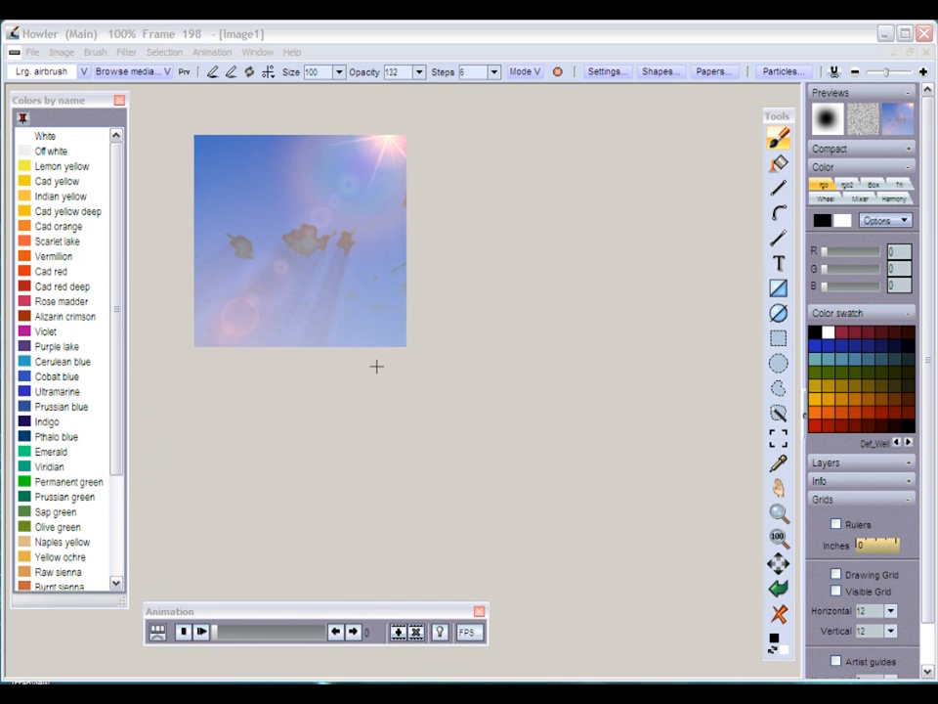
Step: Reposition and enlarge the image to 187%, and play back the sky animation with the lens flare
{"action": "left_click_drag", "start_coordinate": [356, 368], "coordinate": [513, 352]}
{"action": "left_click_drag", "start_coordinate": [317, 228], "coordinate": [588, 485]}
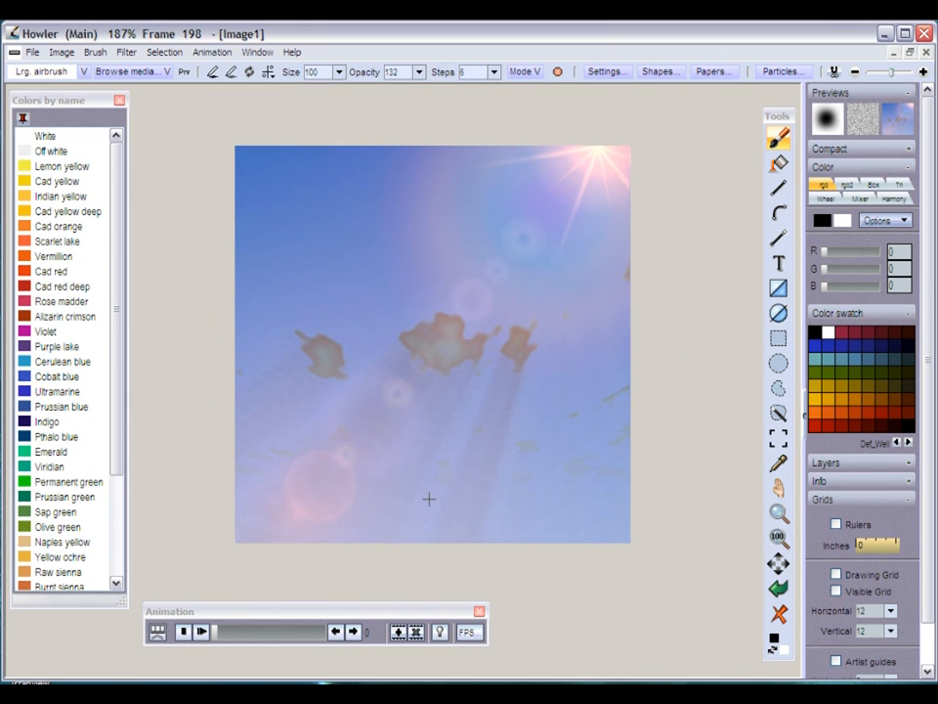
{"action": "left_click", "coordinate": [204, 631]}
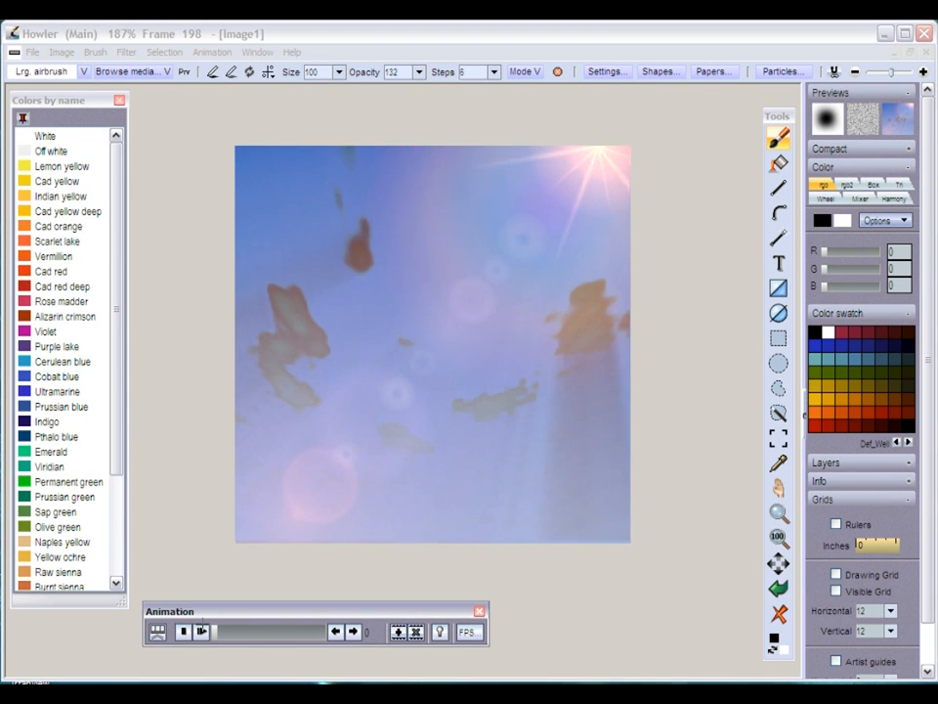